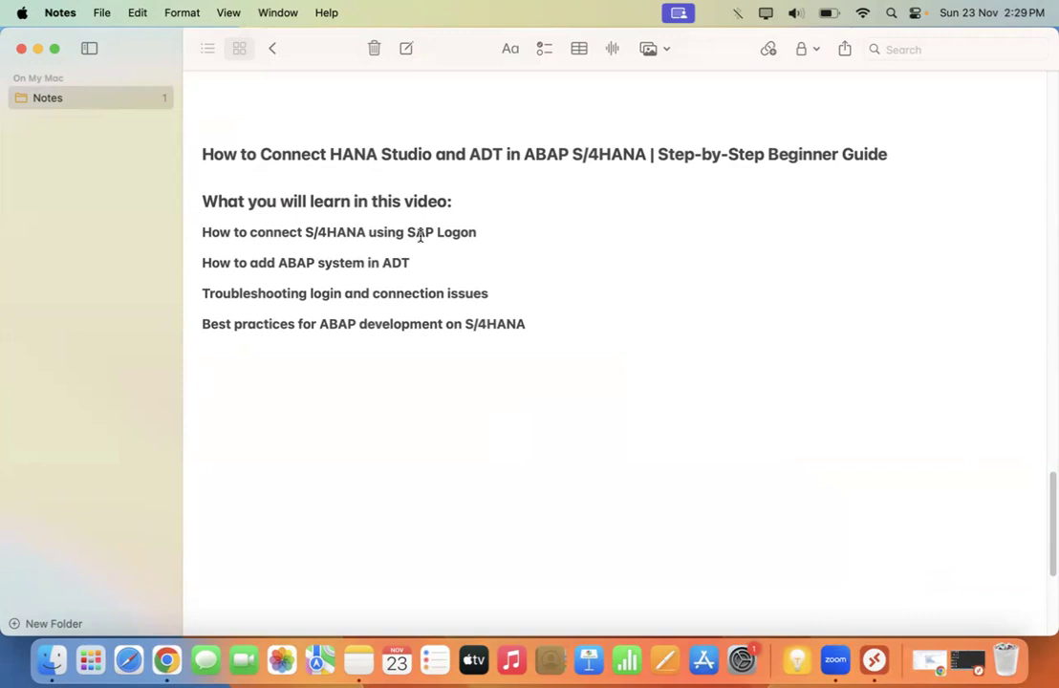
- Highlight the SAP Logon, ADT, troubleshooting and best-practices learning points, then minimize Notes
{"action": "left_click_drag", "start_coordinate": [453, 201], "coordinate": [475, 231]}
{"action": "left_click", "coordinate": [529, 257]}
{"action": "left_click_drag", "start_coordinate": [204, 262], "coordinate": [448, 266]}
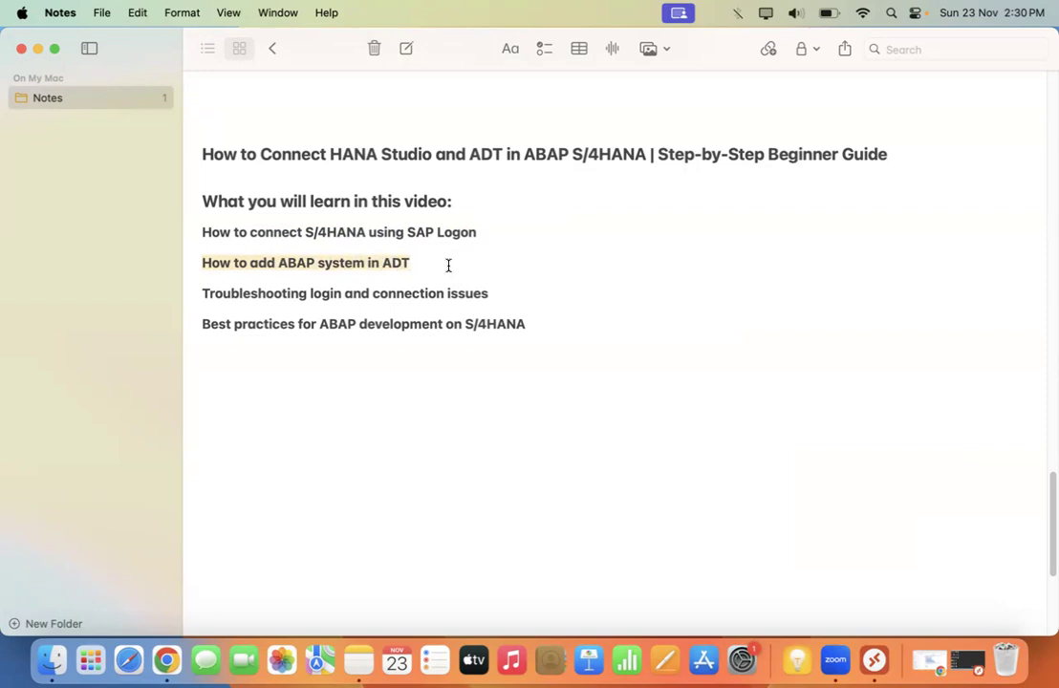
{"action": "left_click_drag", "start_coordinate": [203, 291], "coordinate": [506, 297]}
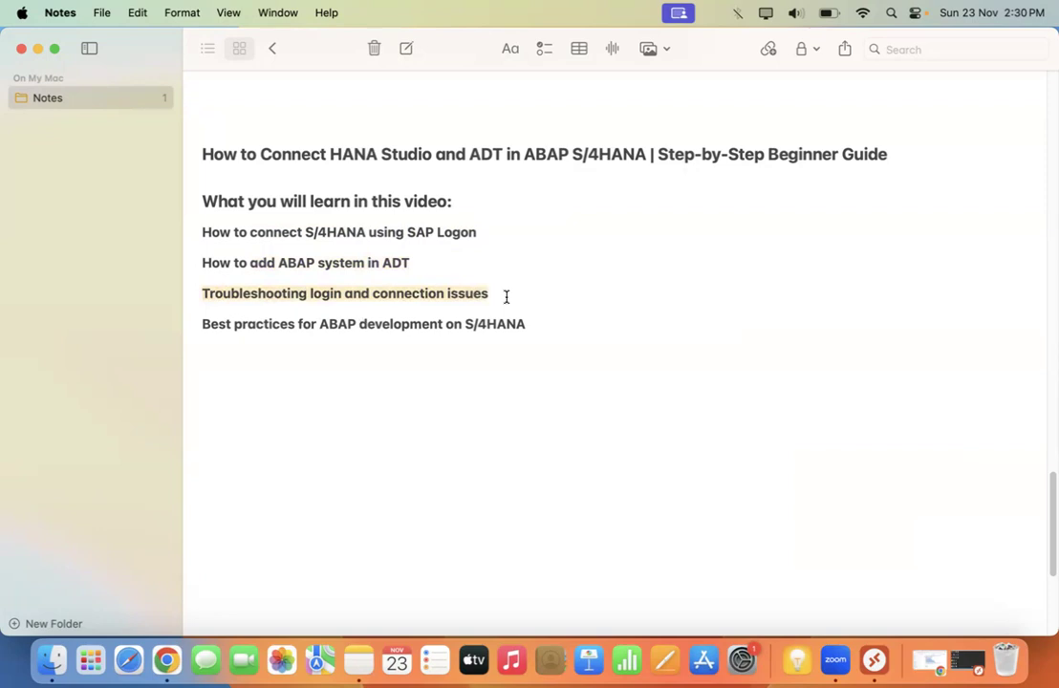
{"action": "left_click", "coordinate": [254, 361]}
{"action": "left_click_drag", "start_coordinate": [544, 327], "coordinate": [198, 324]}
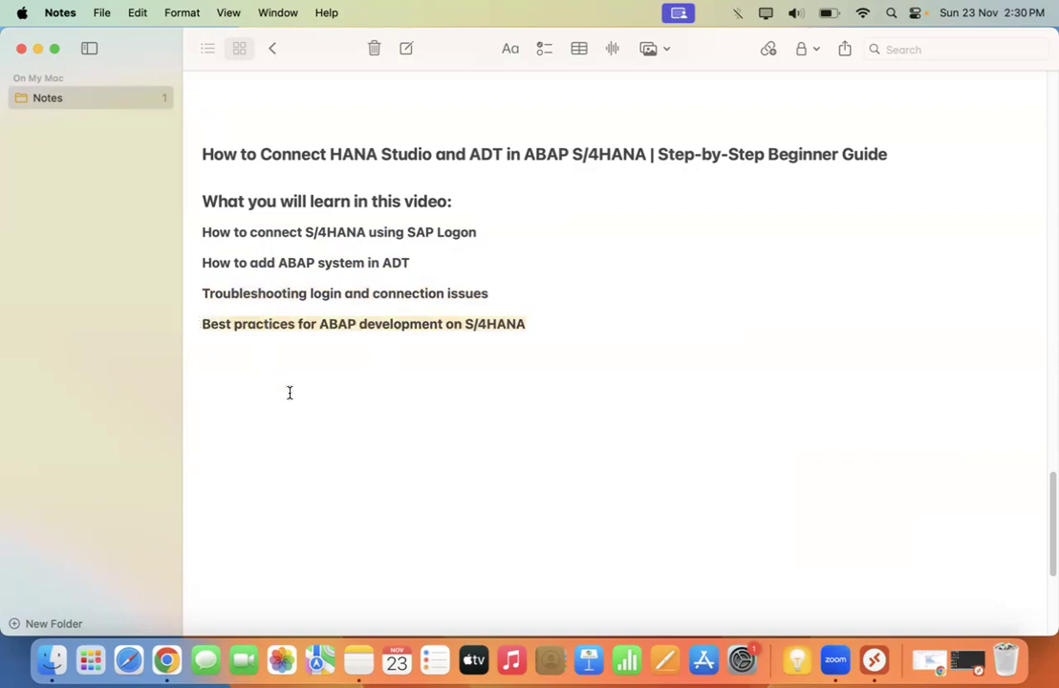
{"action": "left_click", "coordinate": [38, 49]}
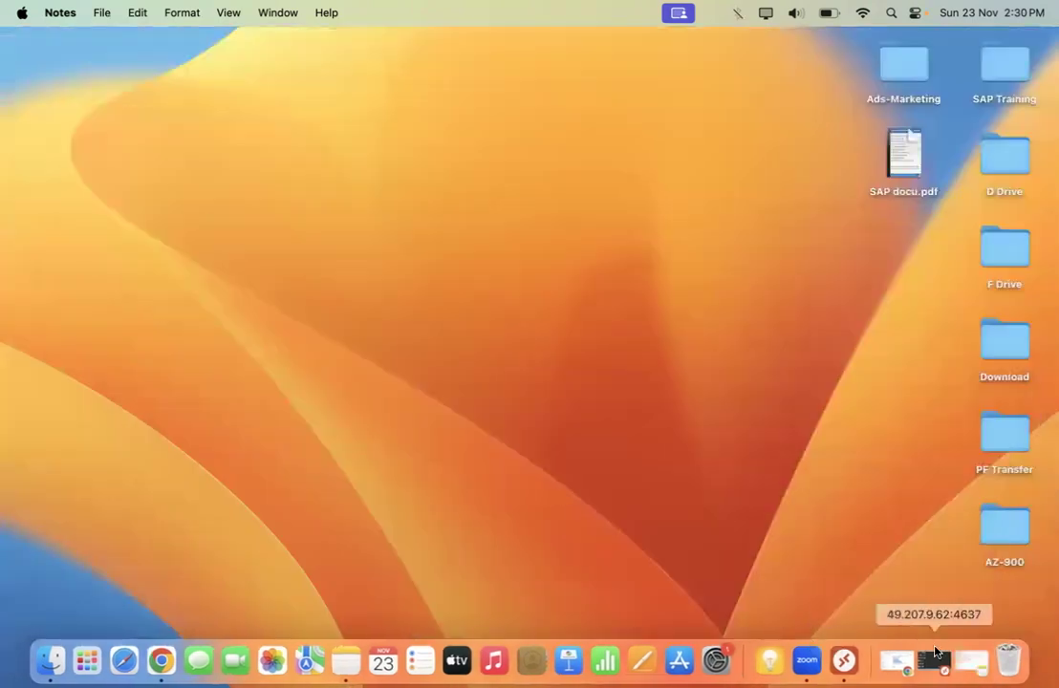
- Show the Remote Desktop session full screen and open the s4hana connection's properties in SAP Logon
{"action": "left_click", "coordinate": [931, 658]}
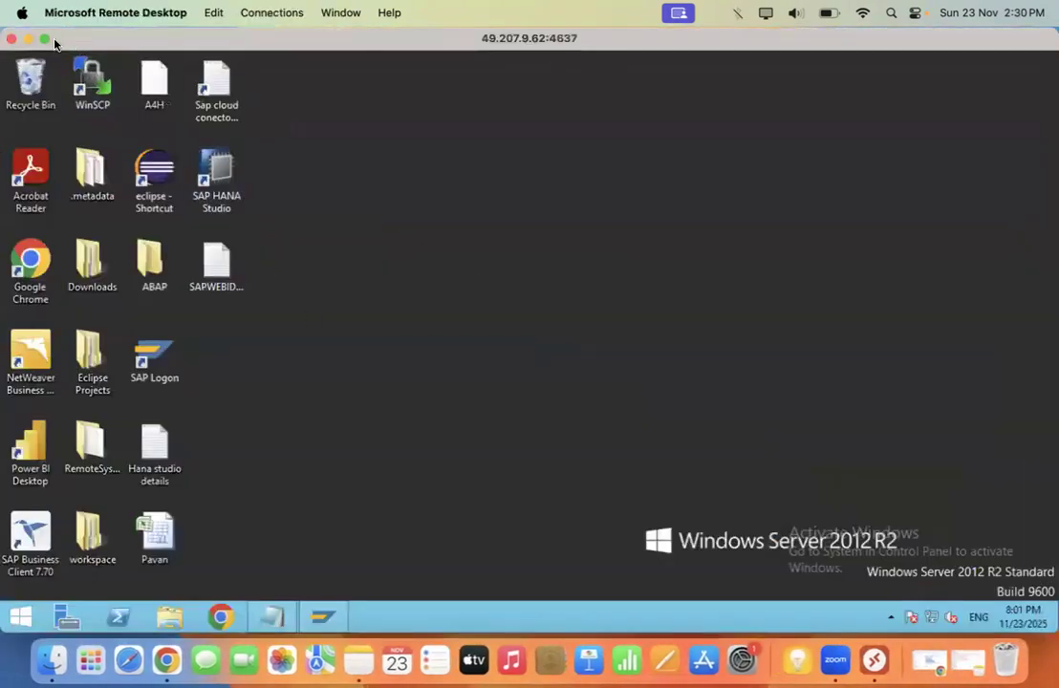
{"action": "left_click", "coordinate": [42, 40]}
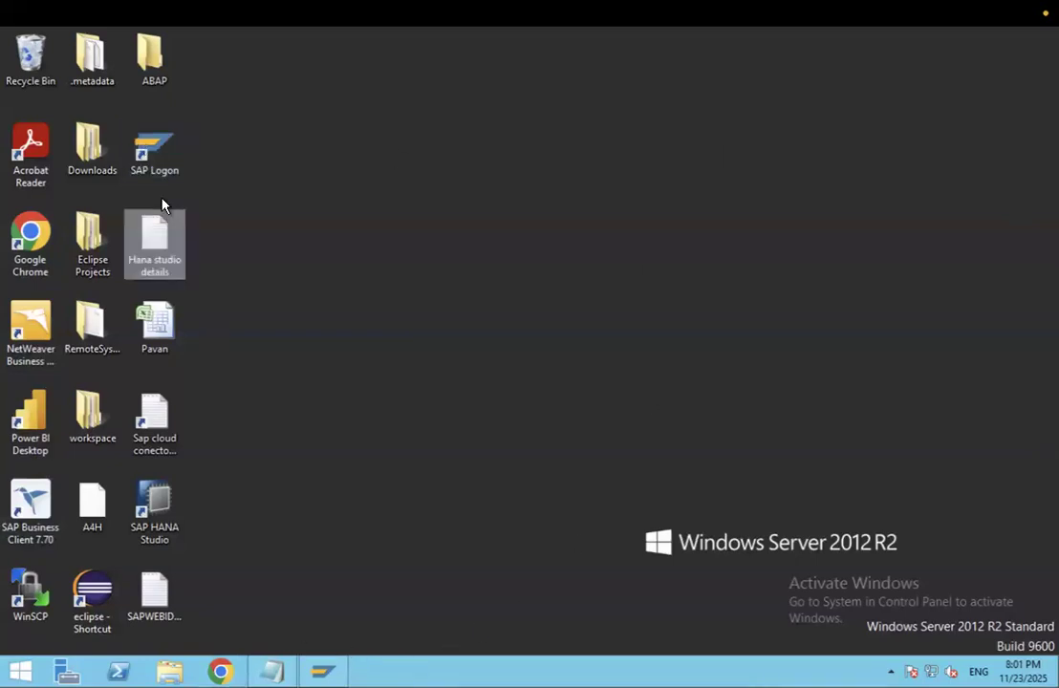
{"action": "left_click", "coordinate": [323, 671]}
{"action": "left_click_drag", "start_coordinate": [574, 111], "coordinate": [529, 105]}
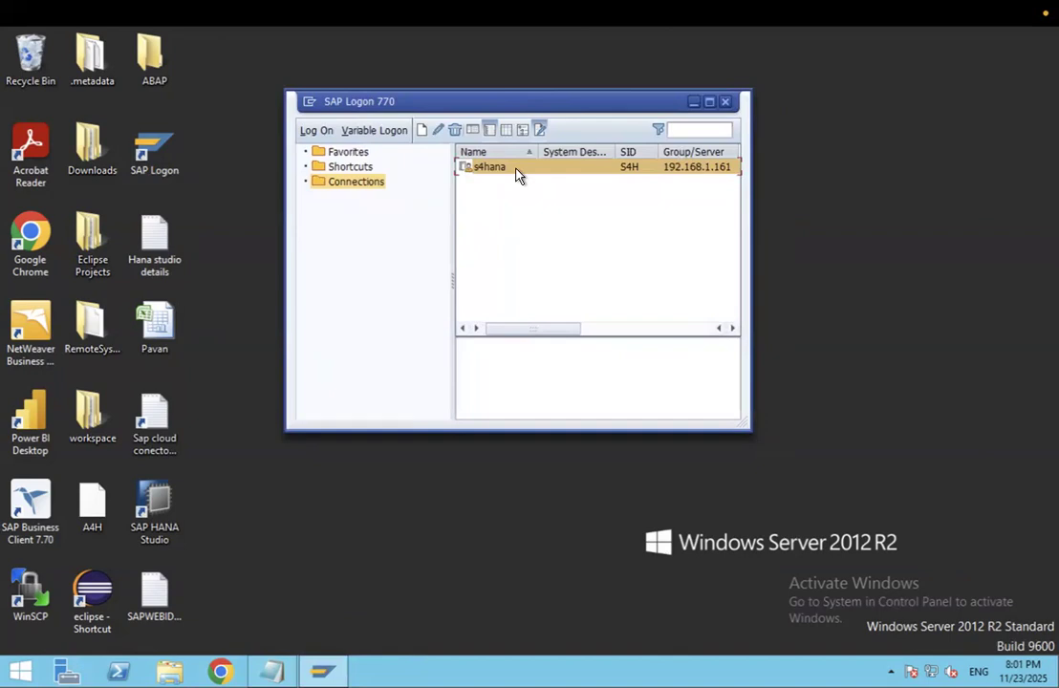
{"action": "left_click", "coordinate": [438, 131]}
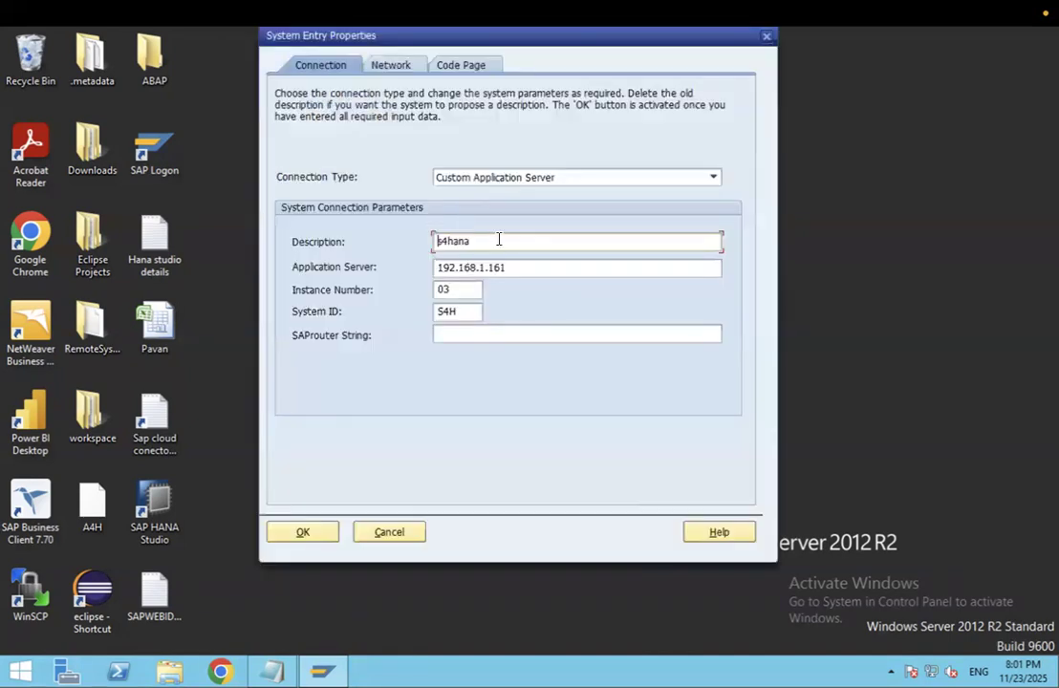
- Review the s4hana application server and instance number, accept them, and launch the s4hana logon screen
{"action": "key", "text": "Tab"}
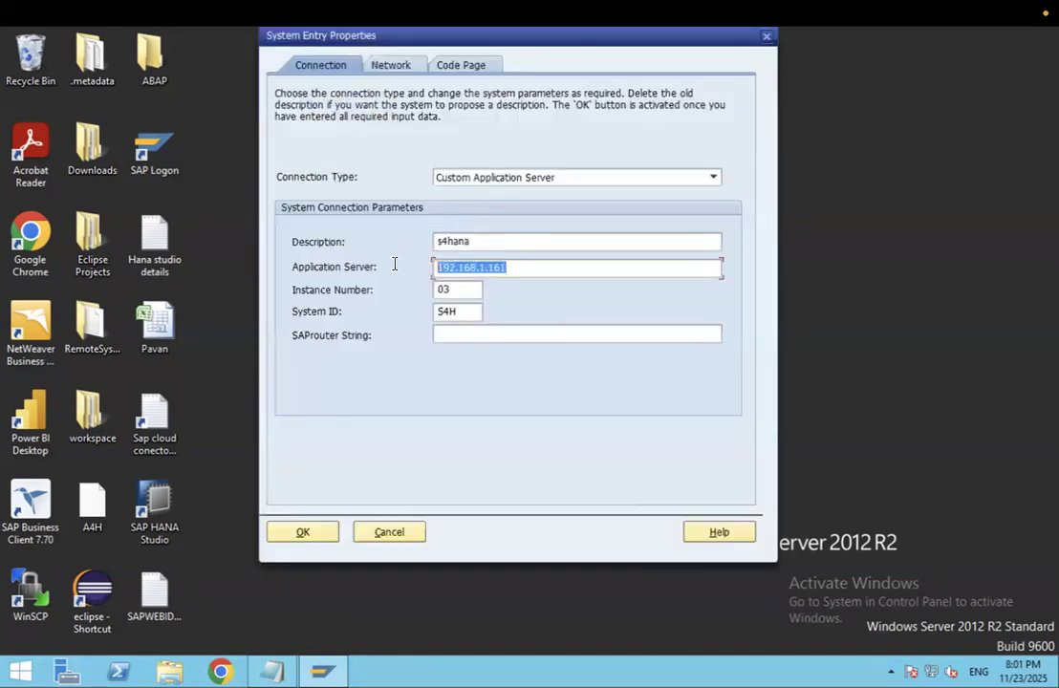
{"action": "key", "text": "Tab"}
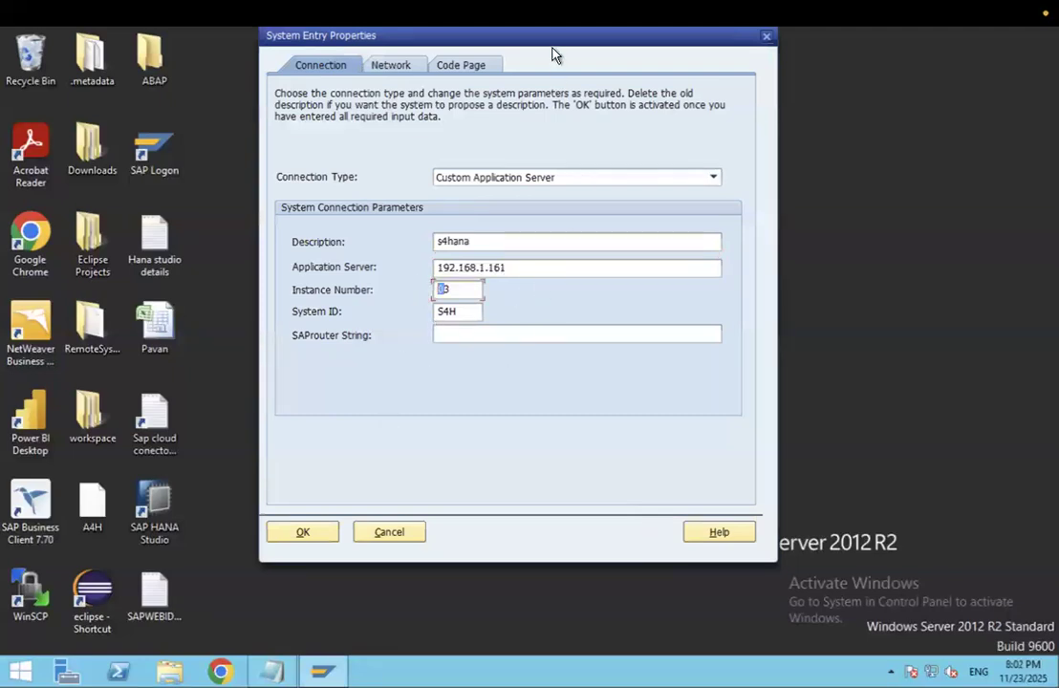
{"action": "left_click_drag", "start_coordinate": [551, 44], "coordinate": [553, 67]}
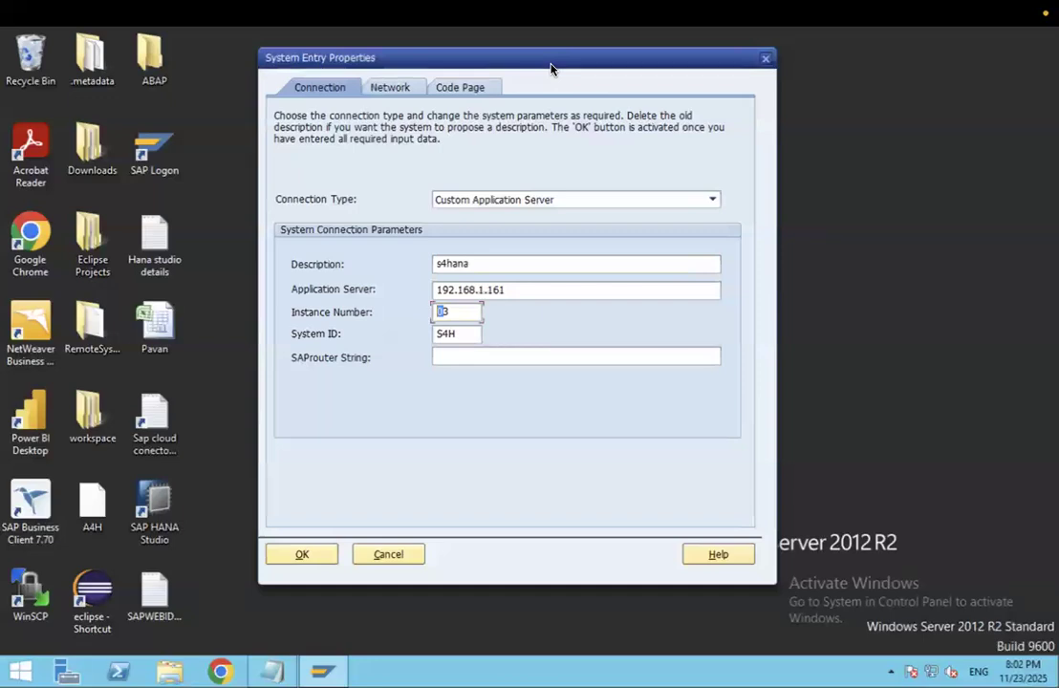
{"action": "left_click", "coordinate": [321, 562]}
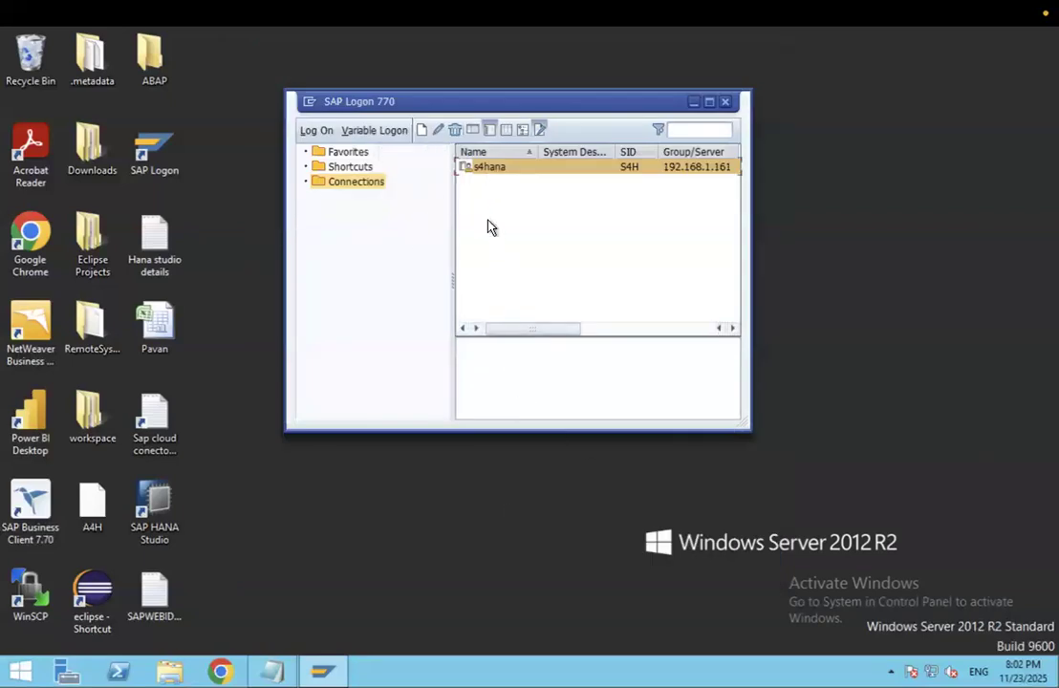
{"action": "double_click", "coordinate": [495, 170]}
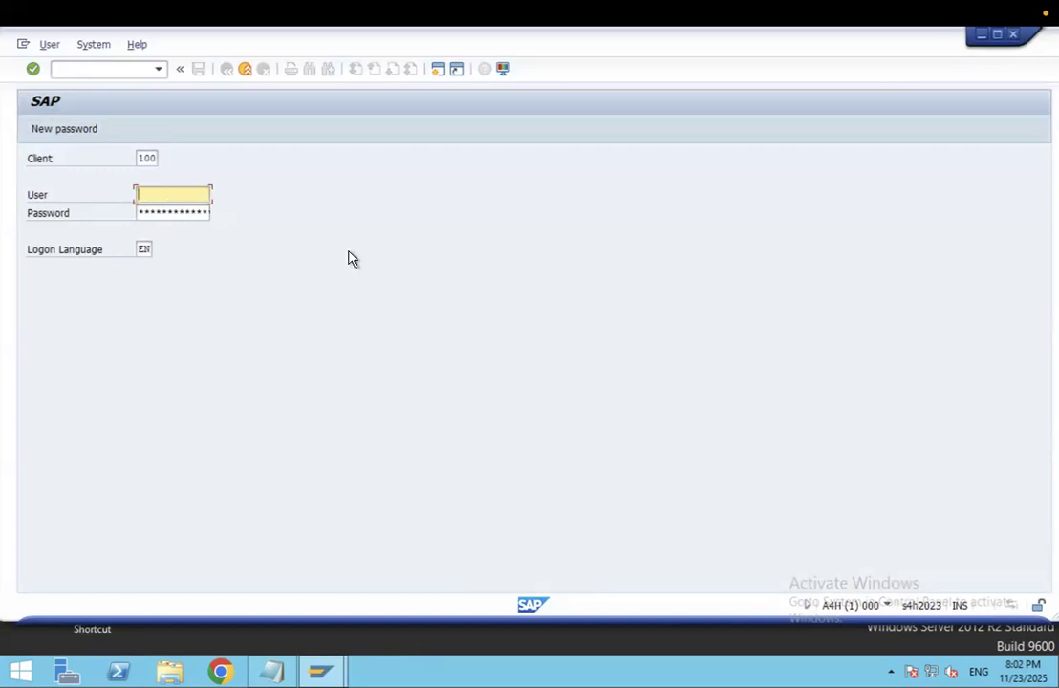
- Log on with the saved user and re-entered password, acknowledging the failed-attempts notice
{"action": "left_click", "coordinate": [184, 222]}
{"action": "left_click", "coordinate": [182, 213]}
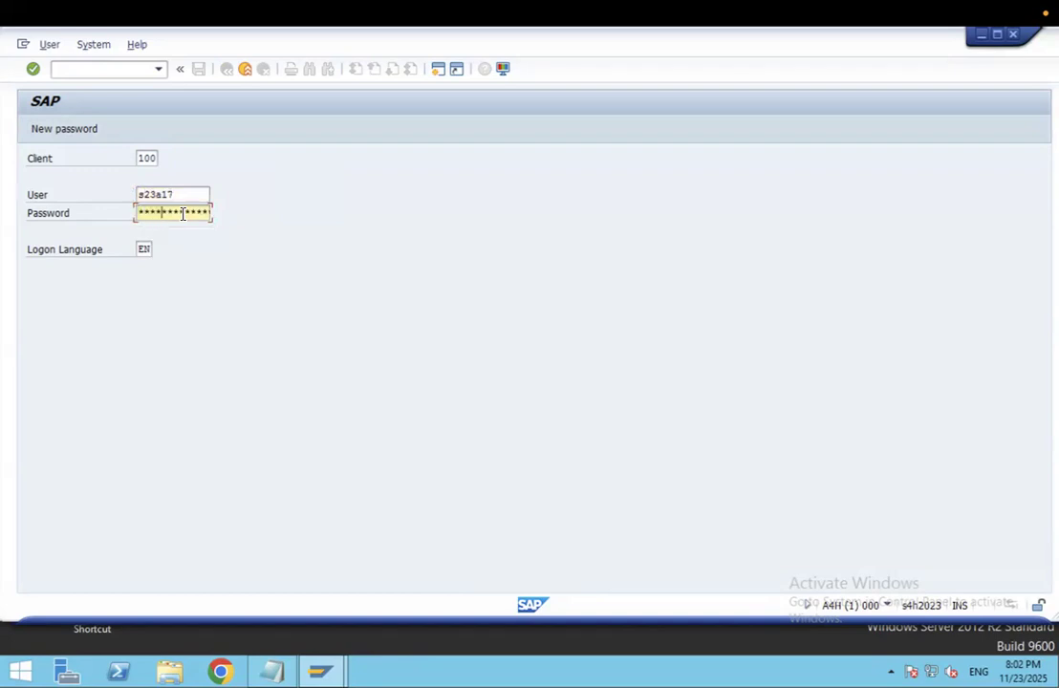
{"action": "key", "text": "Return"}
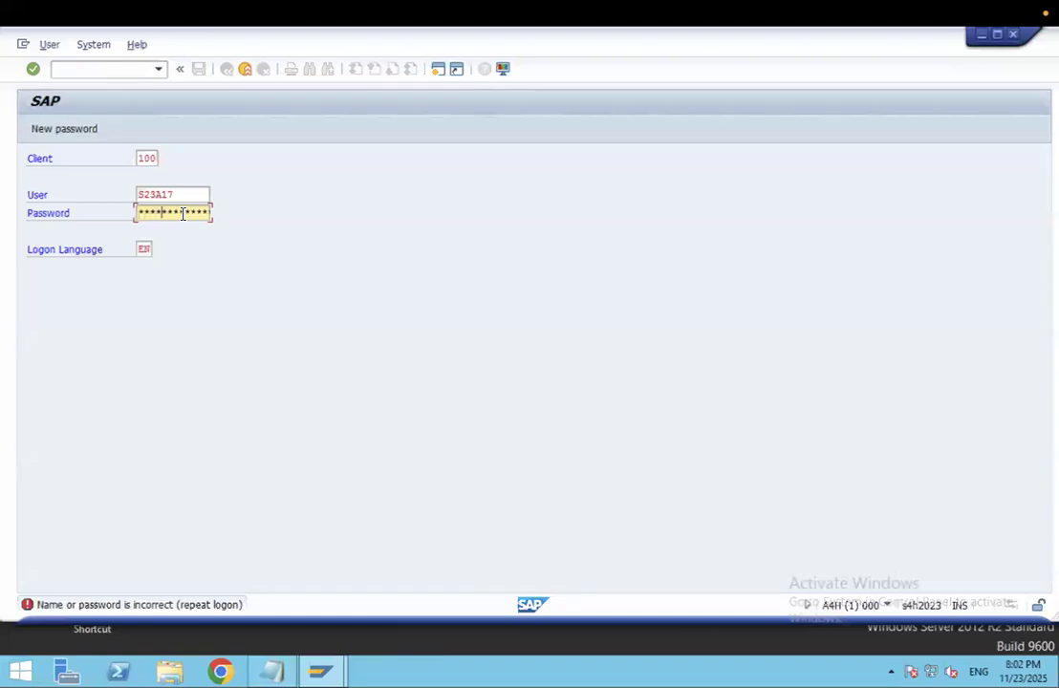
{"action": "type", "text": "****"}
{"action": "key", "text": "Return"}
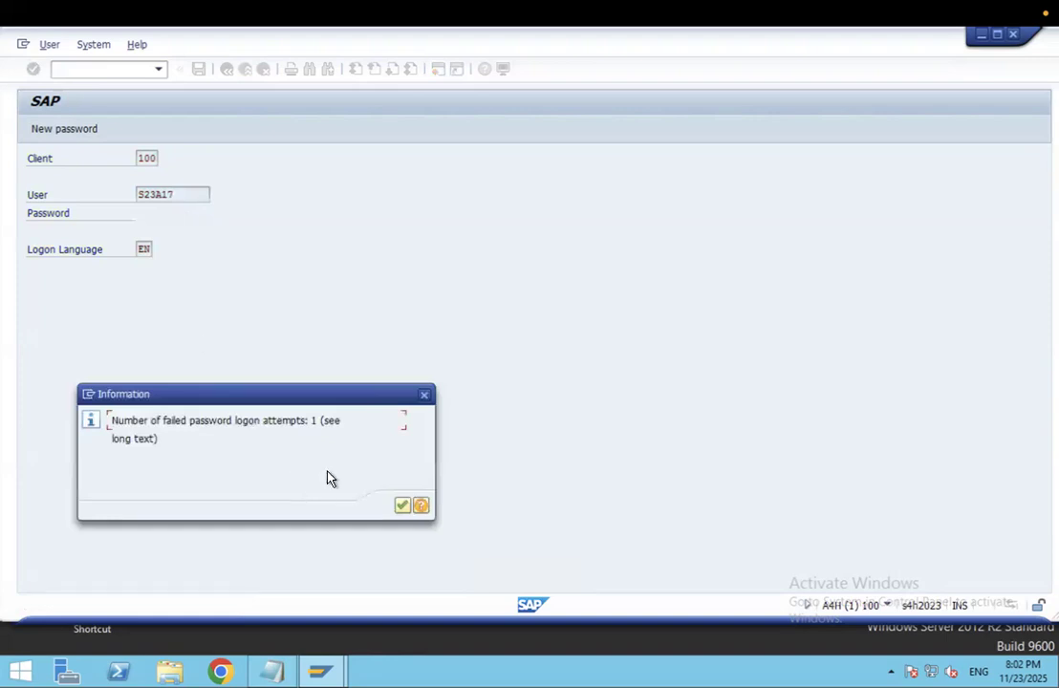
{"action": "left_click_drag", "start_coordinate": [292, 394], "coordinate": [480, 205]}
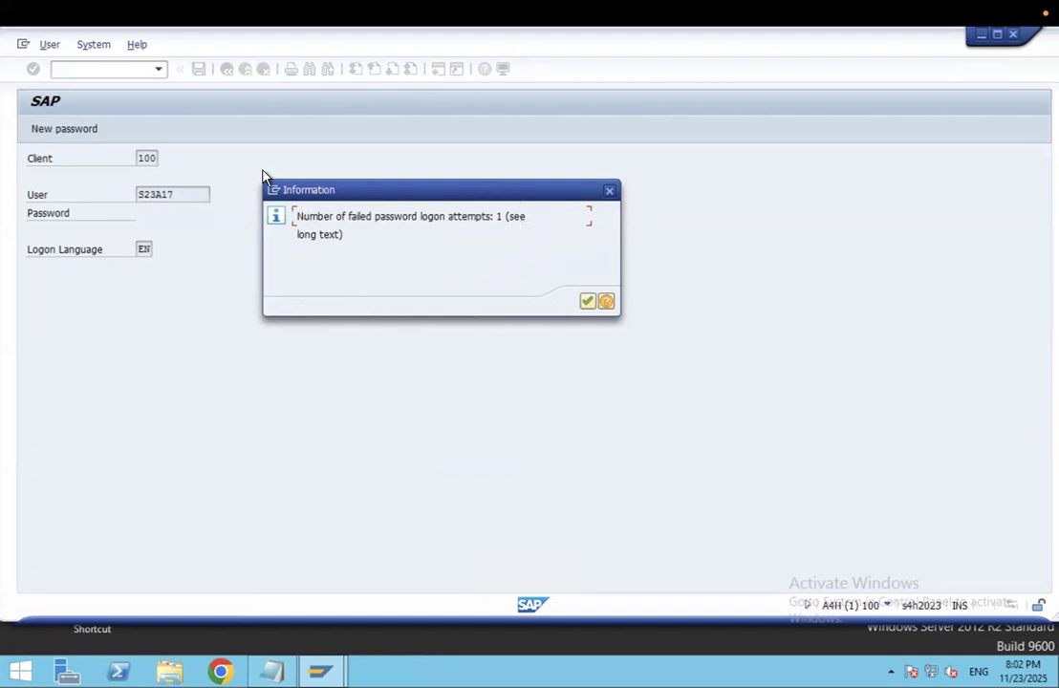
{"action": "left_click", "coordinate": [587, 301]}
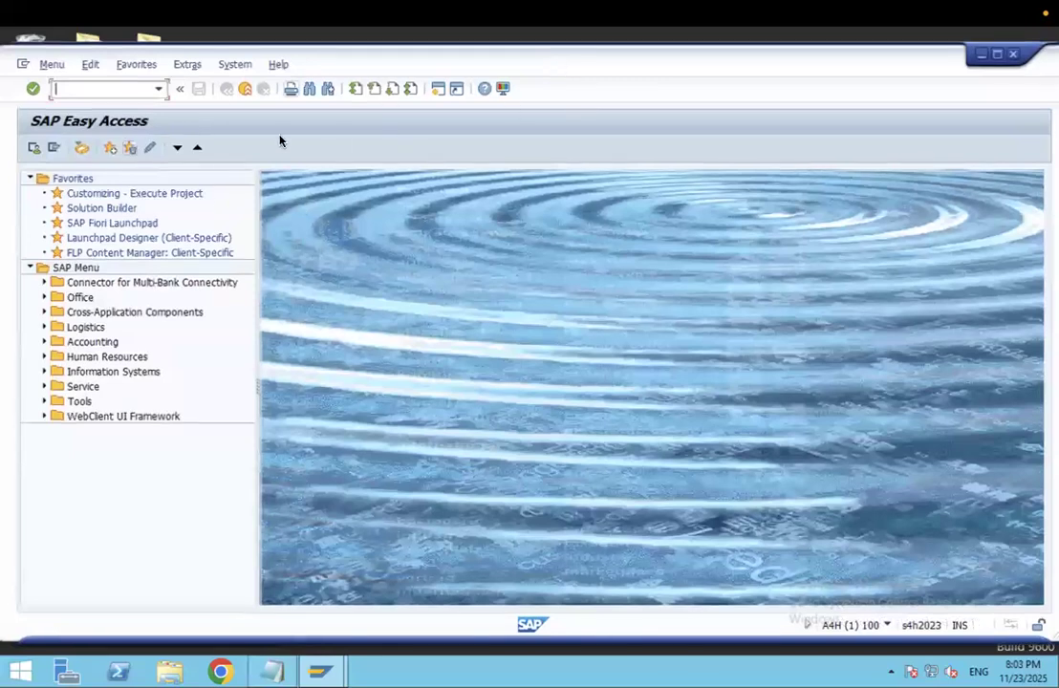
{"action": "left_click", "coordinate": [235, 65]}
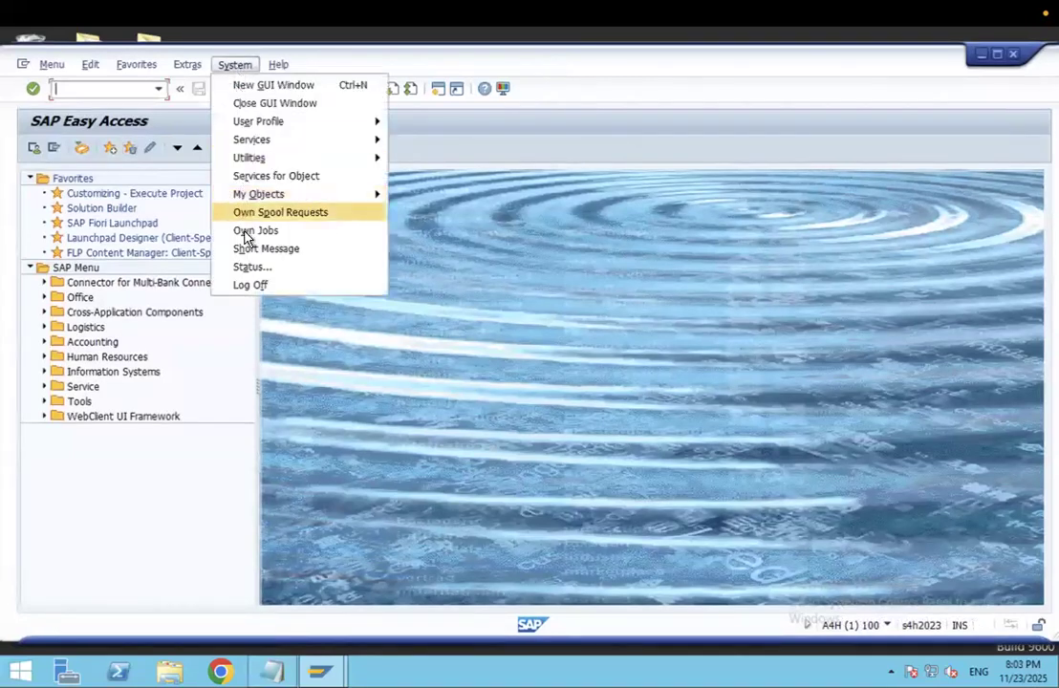
{"action": "left_click", "coordinate": [254, 269]}
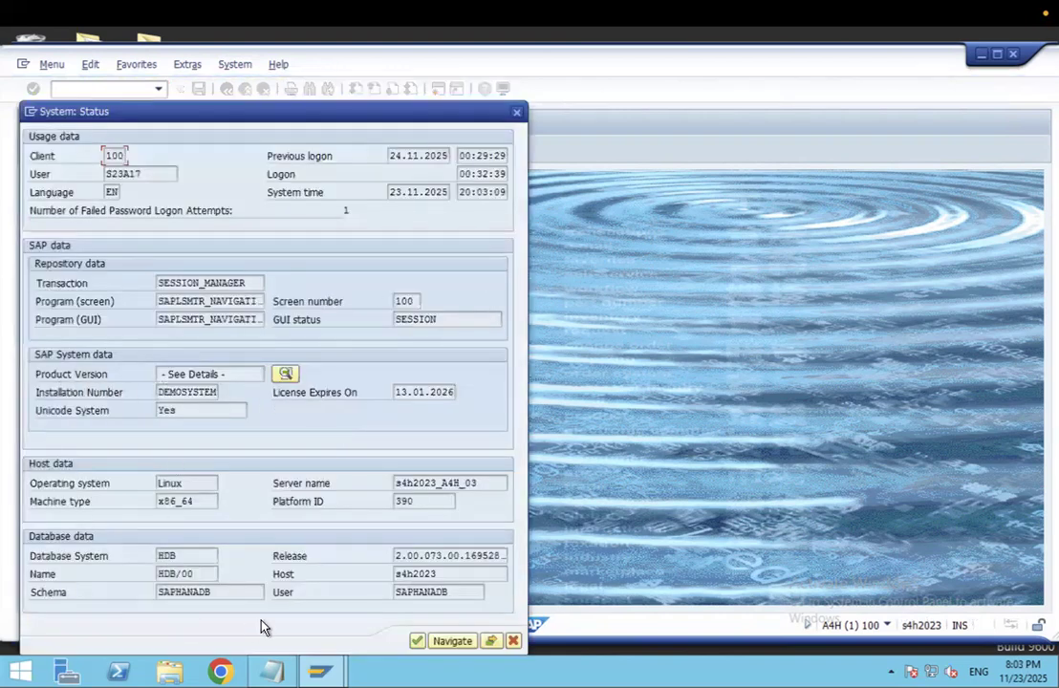
{"action": "left_click", "coordinate": [51, 564]}
{"action": "left_click_drag", "start_coordinate": [179, 560], "coordinate": [142, 560]}
{"action": "left_click", "coordinate": [292, 377]}
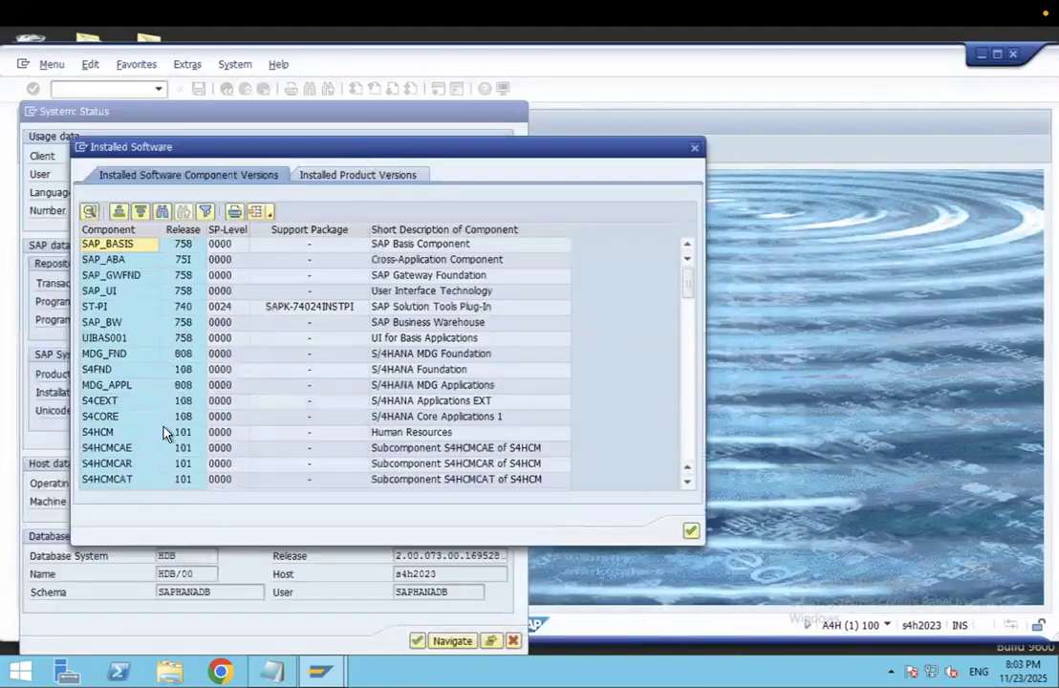
{"action": "left_click_drag", "start_coordinate": [694, 294], "coordinate": [692, 457]}
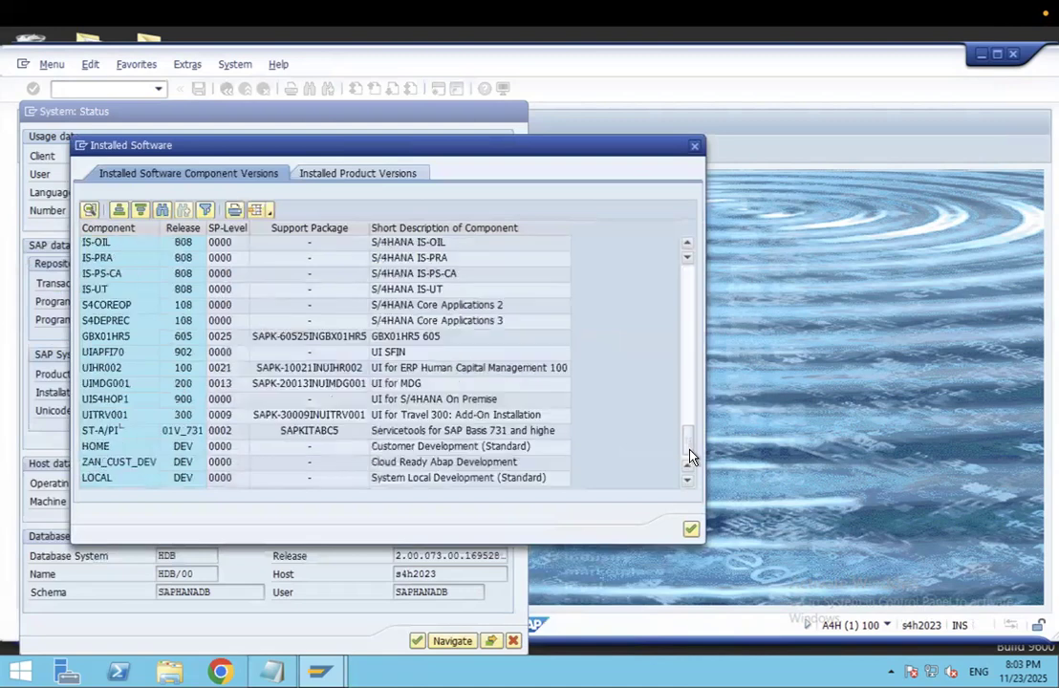
{"action": "left_click", "coordinate": [378, 178]}
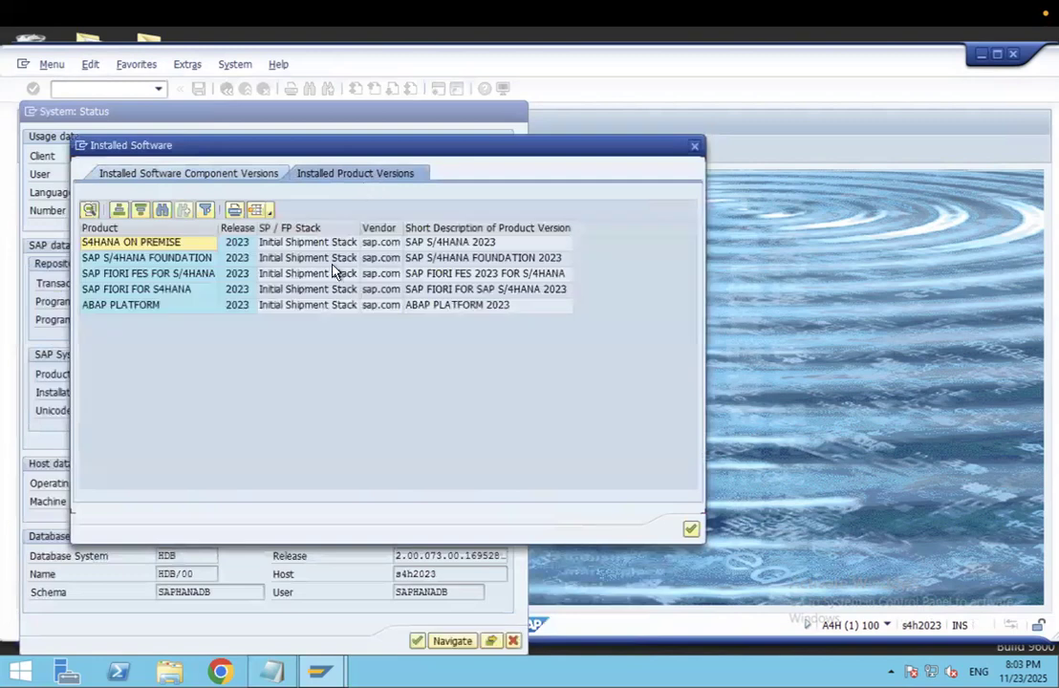
{"action": "left_click", "coordinate": [110, 290]}
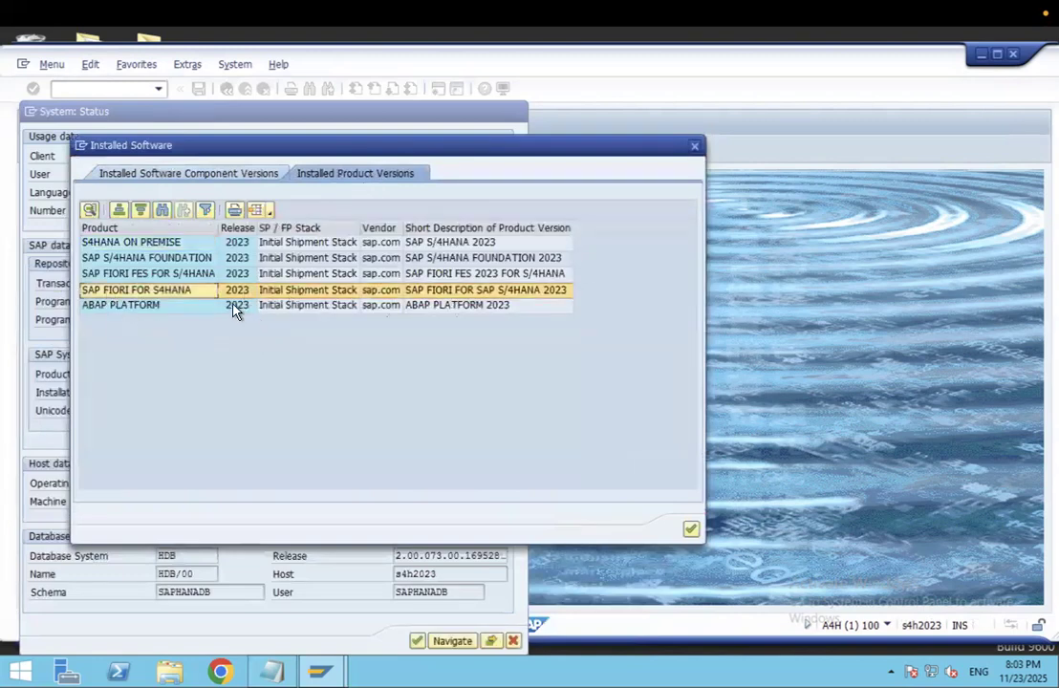
{"action": "left_click", "coordinate": [141, 306]}
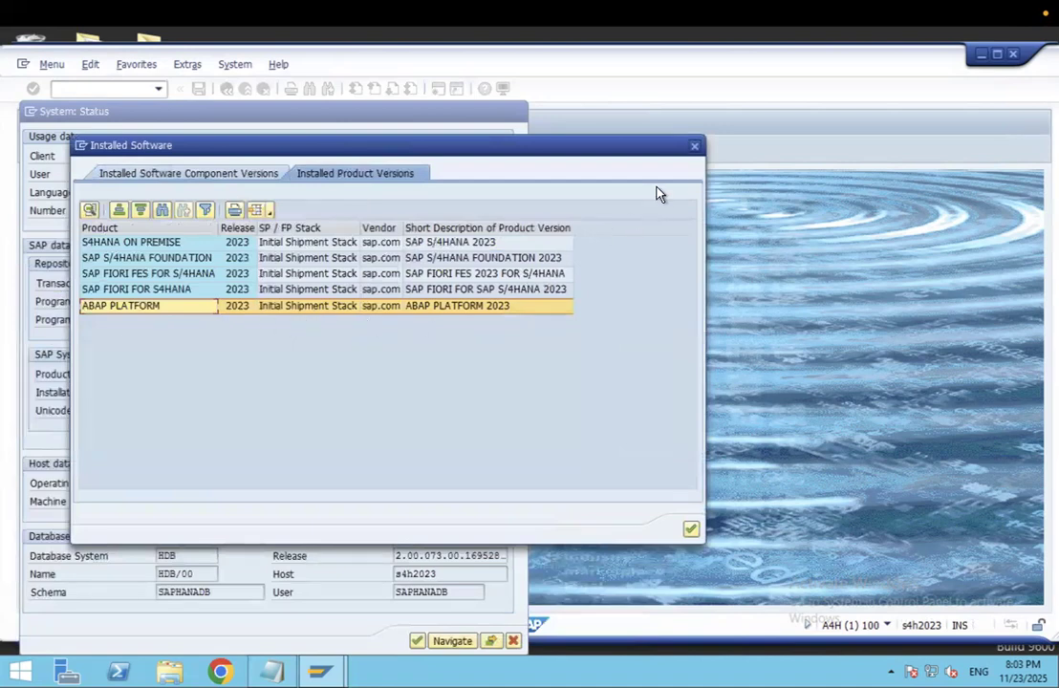
{"action": "left_click", "coordinate": [693, 151]}
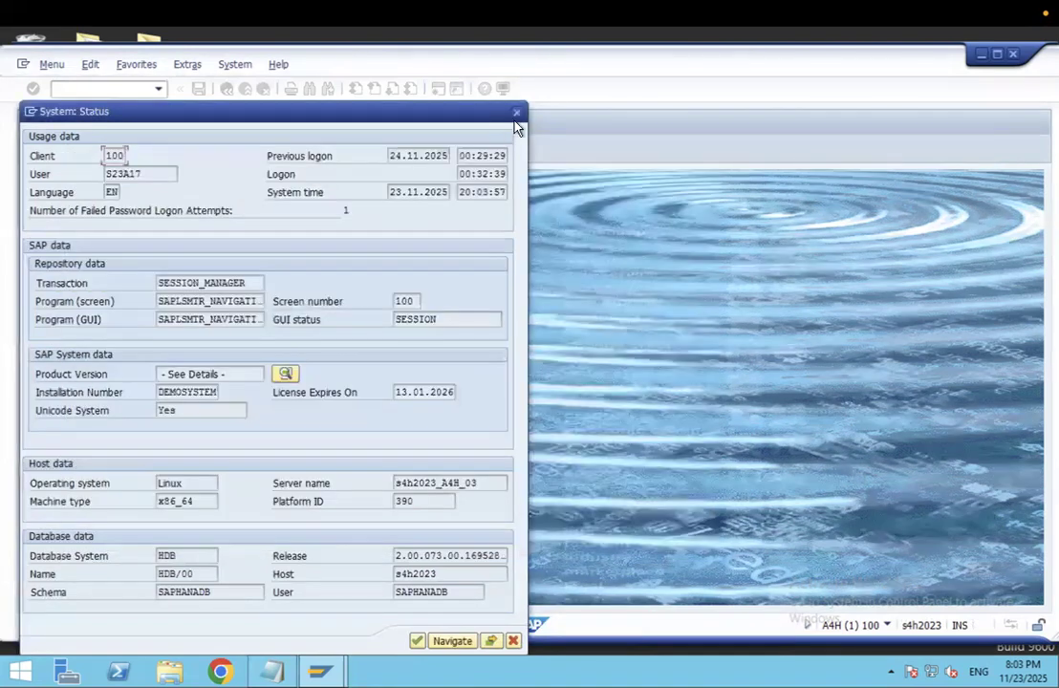
{"action": "left_click", "coordinate": [516, 114]}
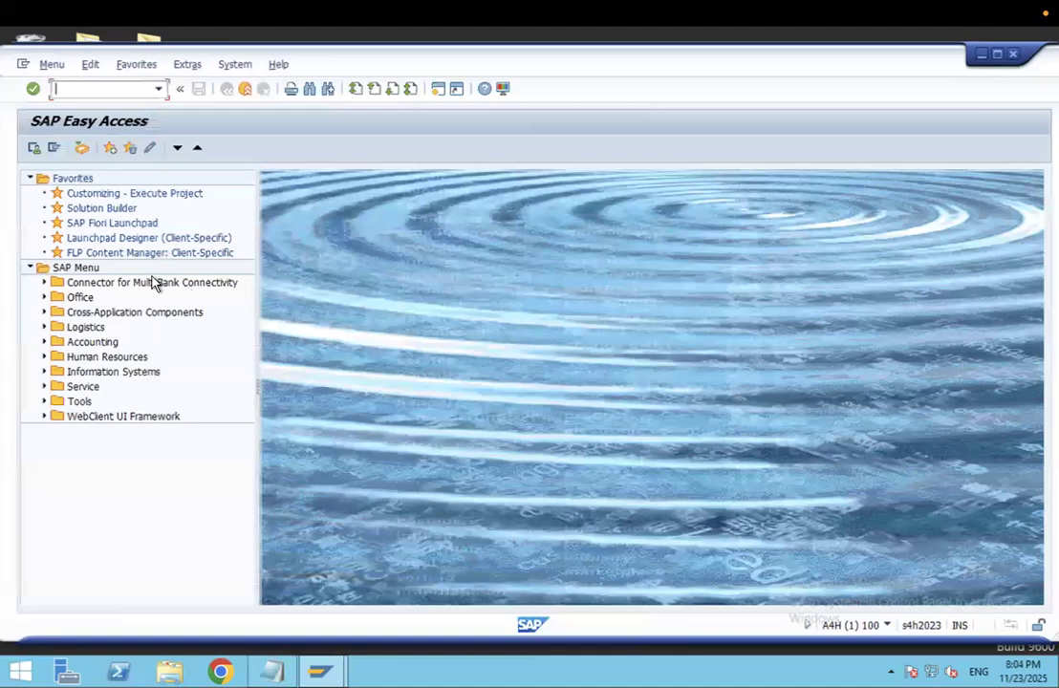
- Start transaction SE38 and try creating program ZPRO1 in the ABAP Editor
{"action": "type", "text": "e38"}
{"action": "key", "text": "Return"}
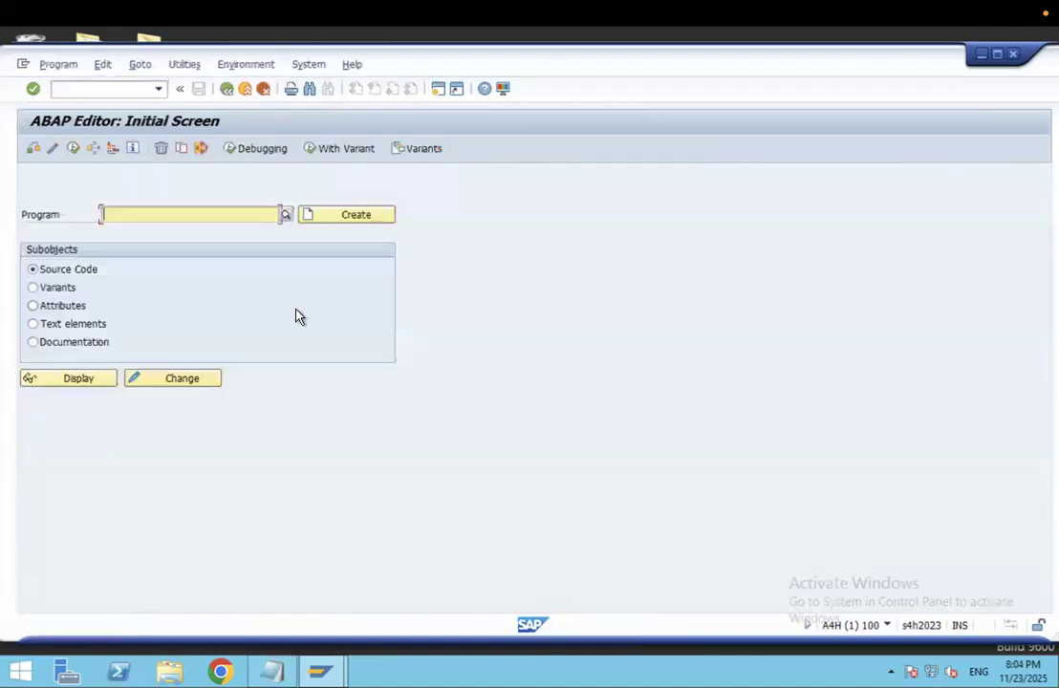
{"action": "type", "text": "z"}
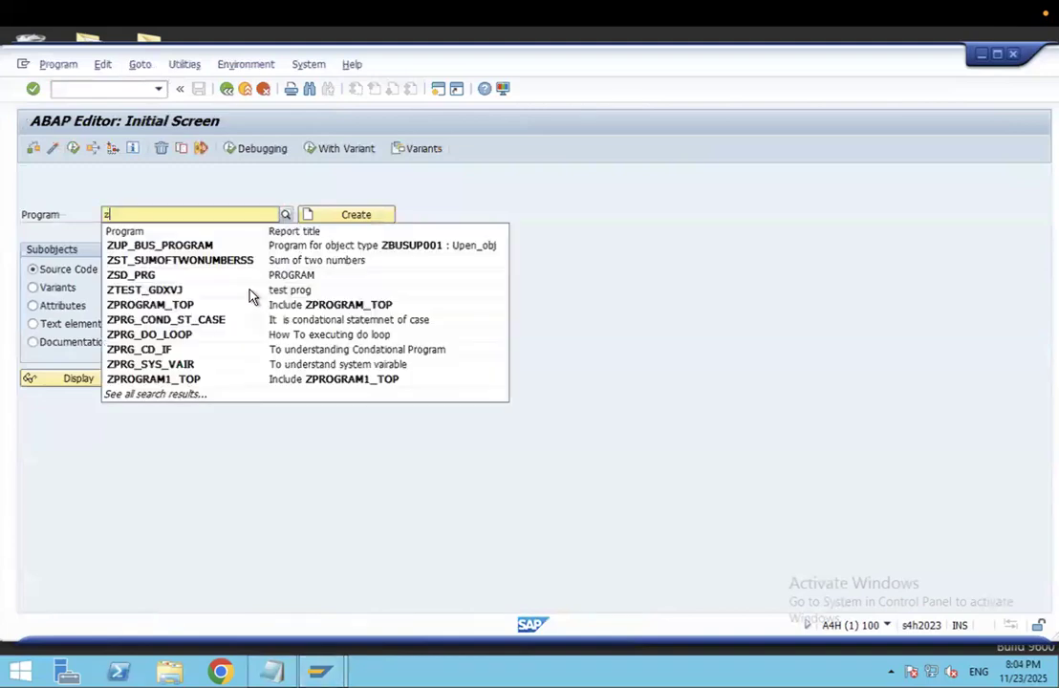
{"action": "type", "text": "prog"}
{"action": "left_click", "coordinate": [370, 217]}
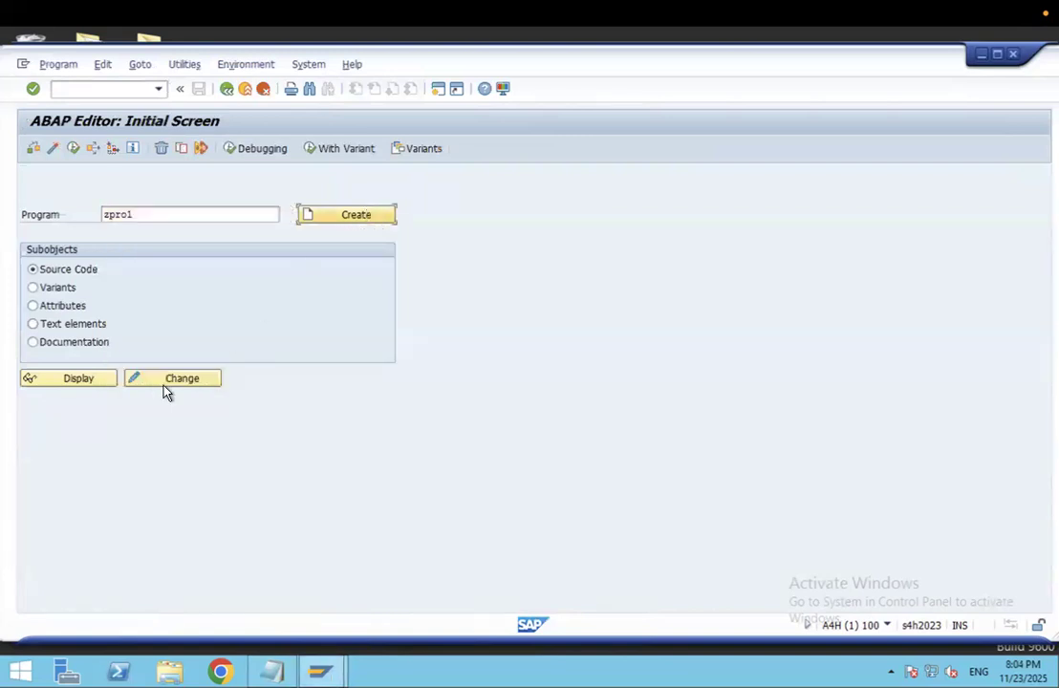
{"action": "left_click", "coordinate": [355, 216]}
- Change the program name to ZPRO11122 and check it with Change/Display
{"action": "left_click", "coordinate": [147, 218]}
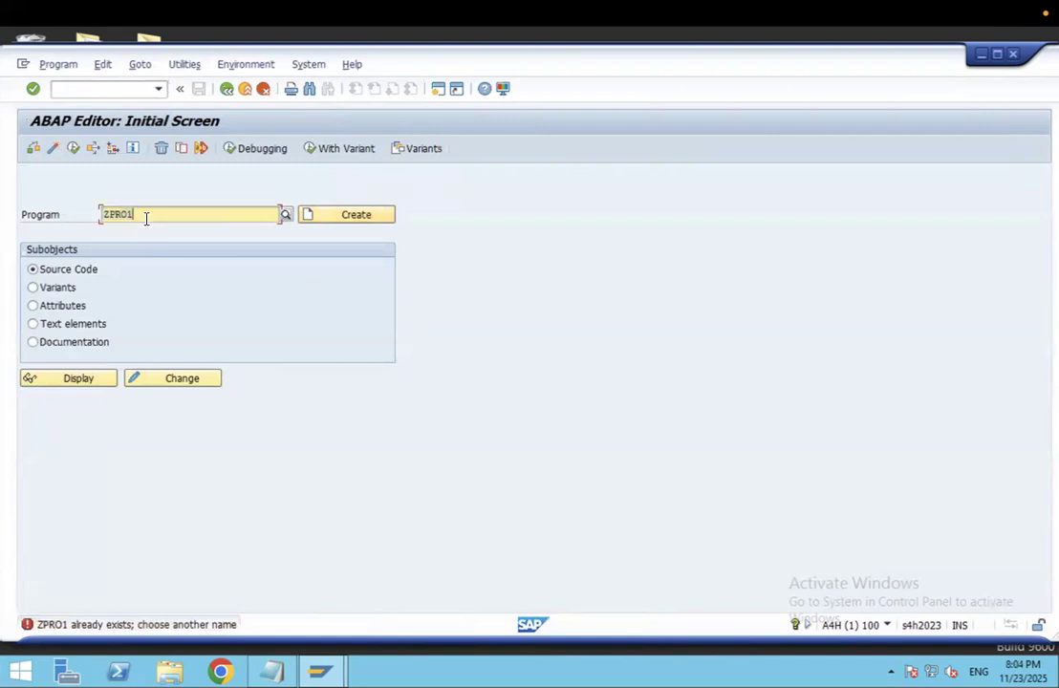
{"action": "left_click", "coordinate": [349, 219]}
{"action": "type", "text": "11"}
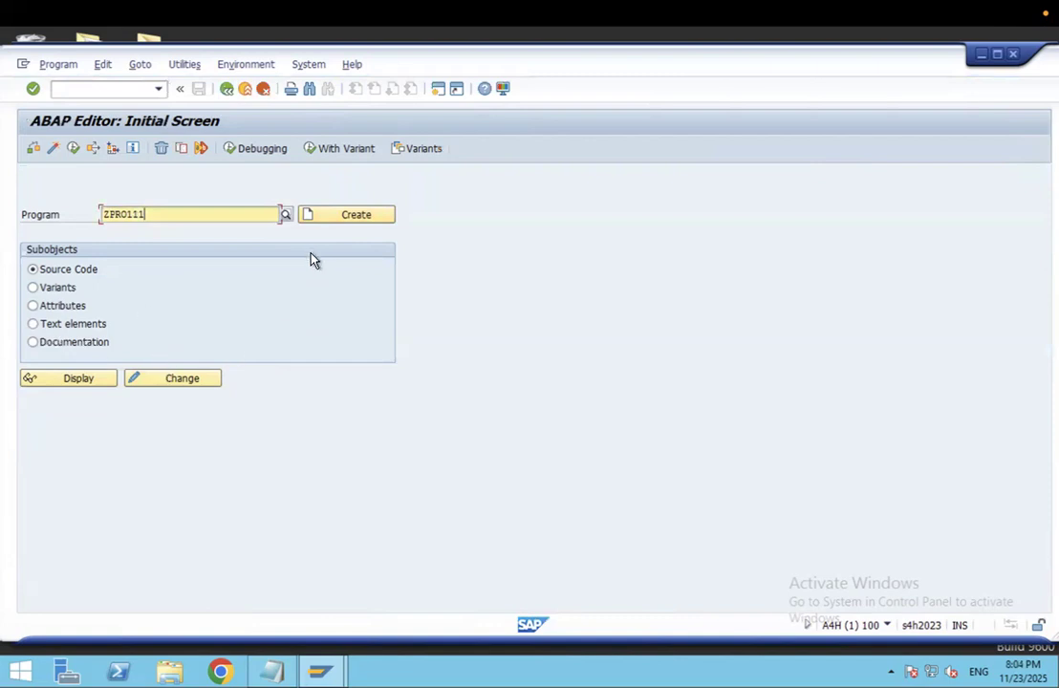
{"action": "type", "text": "22"}
{"action": "left_click", "coordinate": [165, 382]}
{"action": "left_click", "coordinate": [79, 387]}
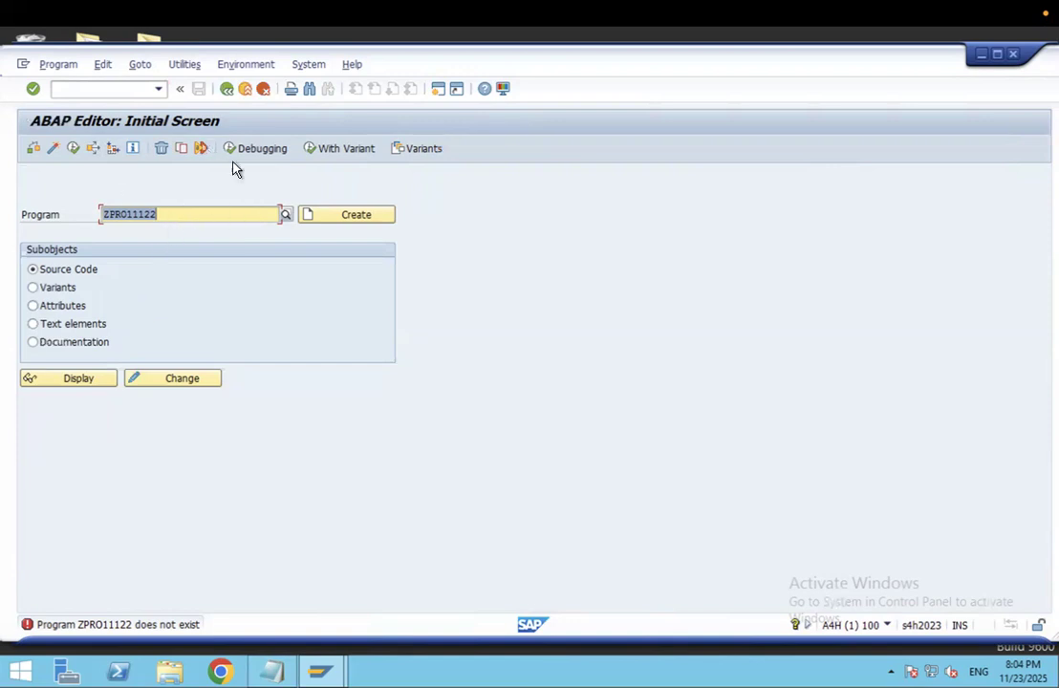
{"action": "left_click_drag", "start_coordinate": [676, 122], "coordinate": [663, 164]}
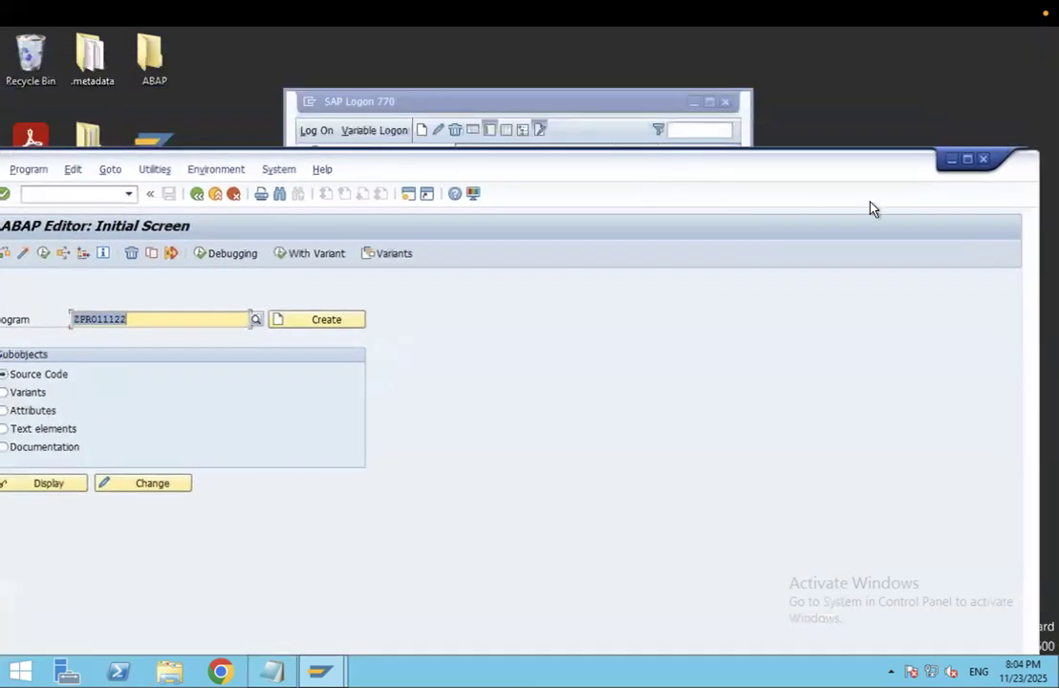
- Minimize the ABAP Editor and SAP Logon windows and launch Eclipse from the desktop shortcut
{"action": "left_click", "coordinate": [953, 162]}
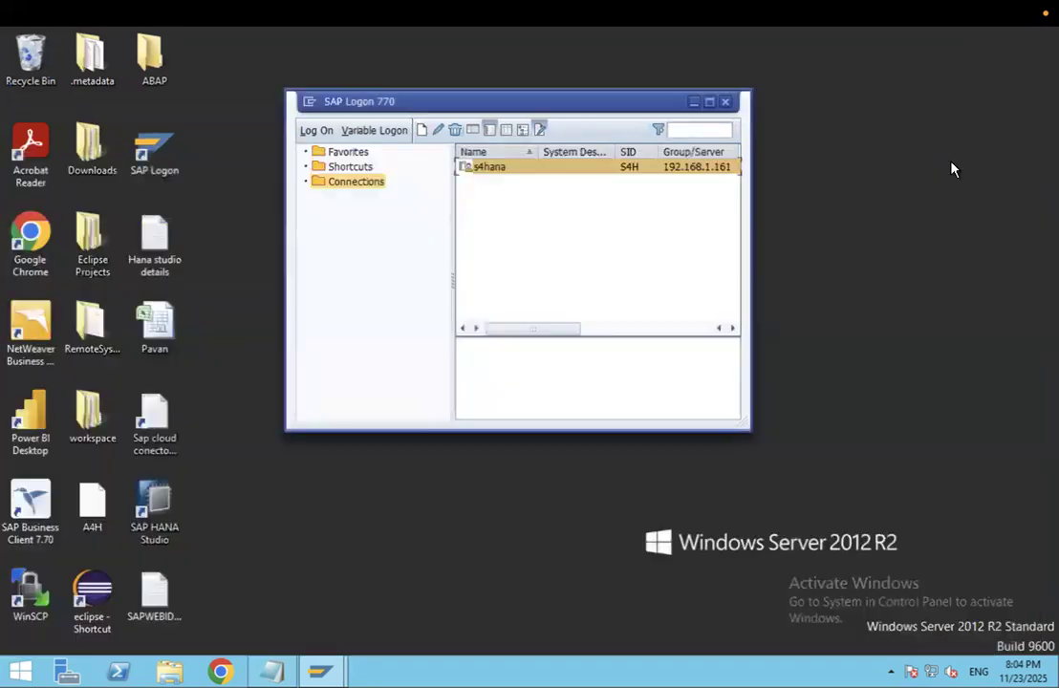
{"action": "left_click", "coordinate": [693, 103]}
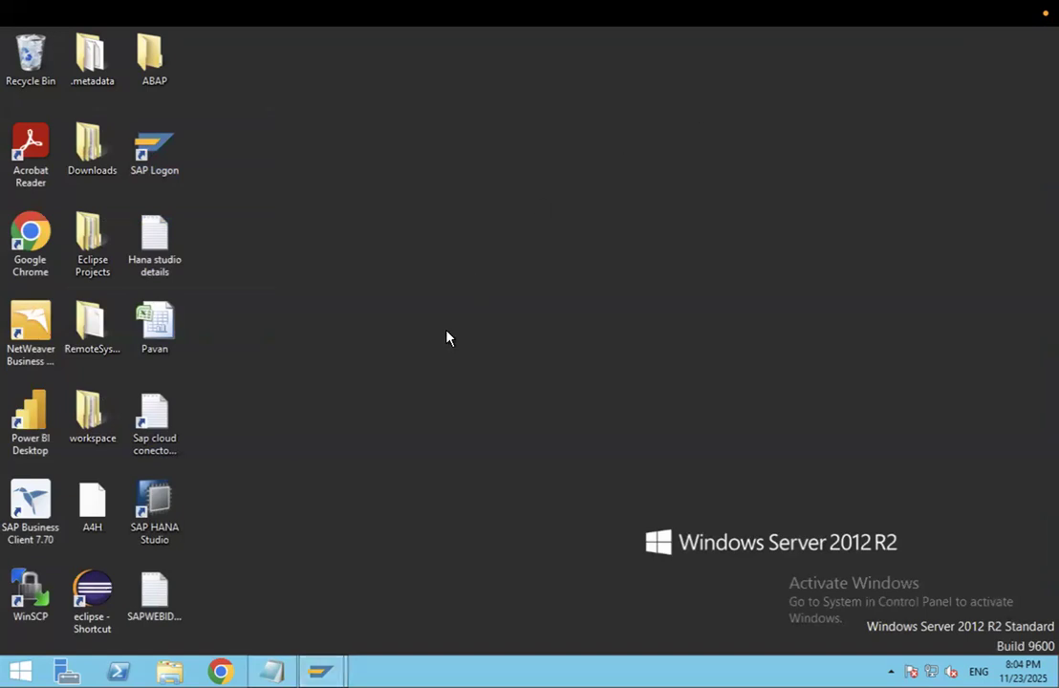
{"action": "left_click_drag", "start_coordinate": [101, 597], "coordinate": [255, 144]}
{"action": "double_click", "coordinate": [159, 88]}
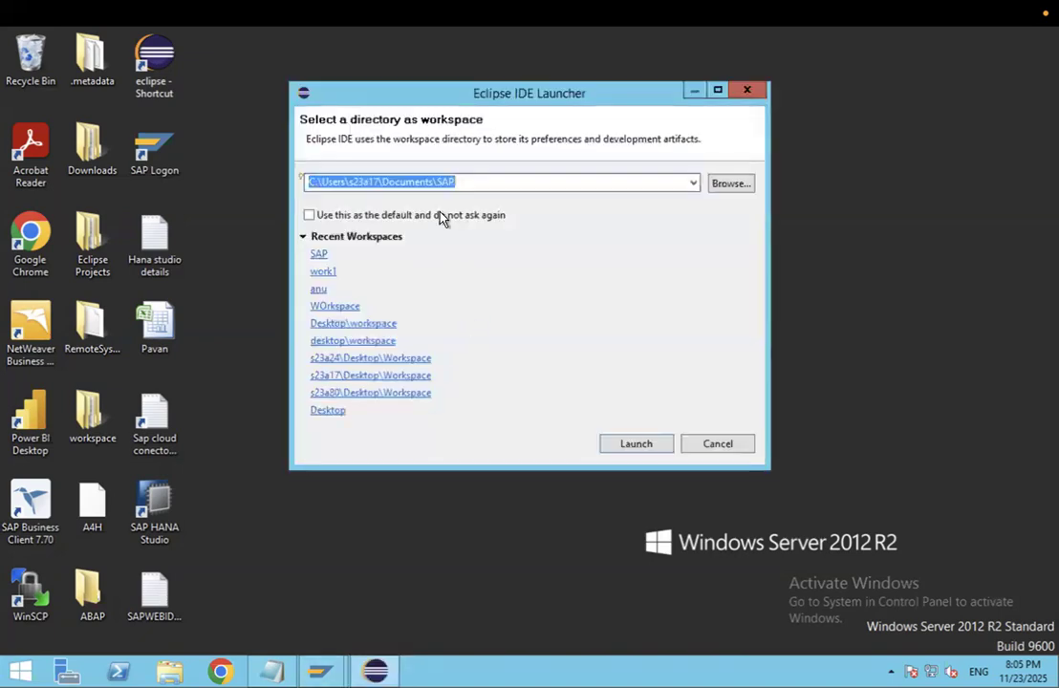
- Choose the Desktop\ABAP folder as the Eclipse workspace and launch
{"action": "left_click", "coordinate": [730, 183]}
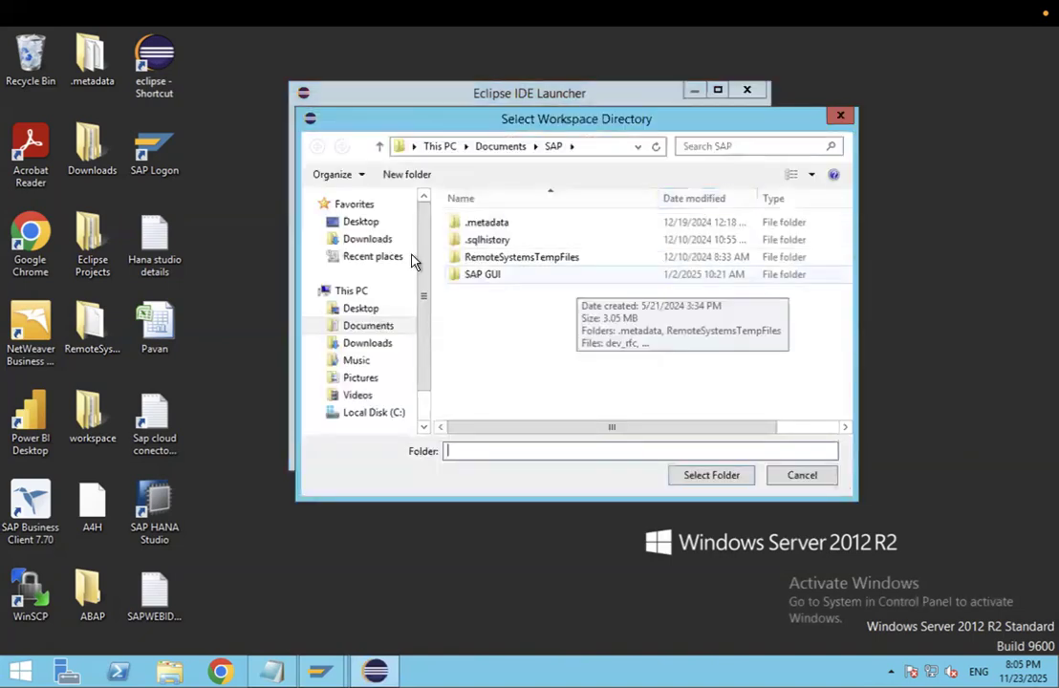
{"action": "left_click", "coordinate": [361, 222]}
{"action": "left_click_drag", "start_coordinate": [845, 321], "coordinate": [820, 392]}
{"action": "left_click", "coordinate": [510, 260]}
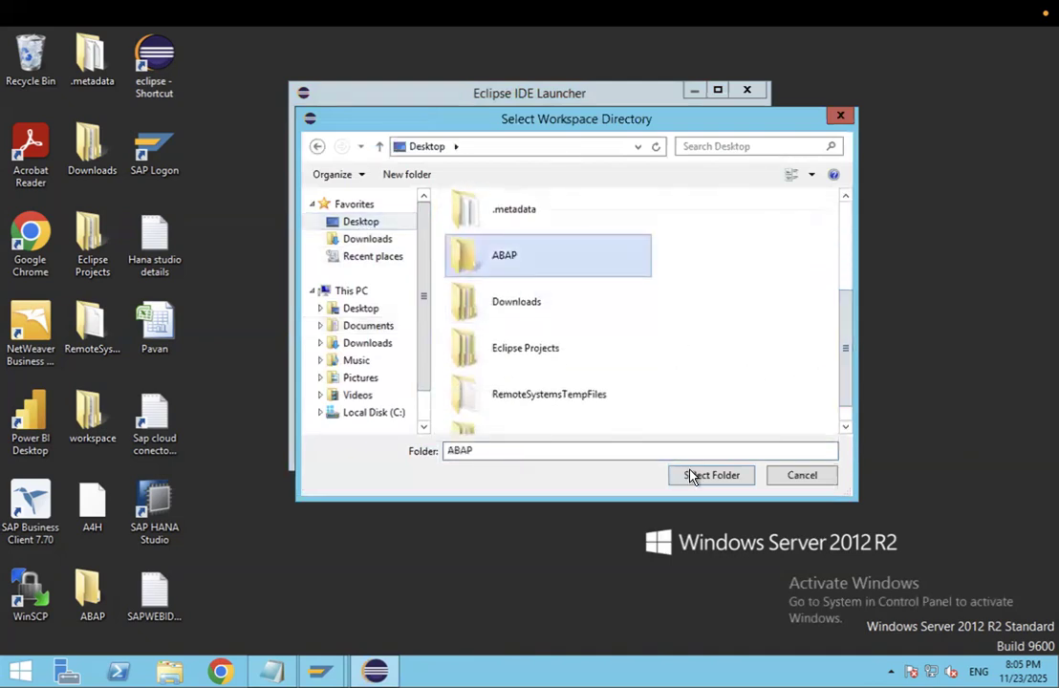
{"action": "left_click", "coordinate": [711, 475]}
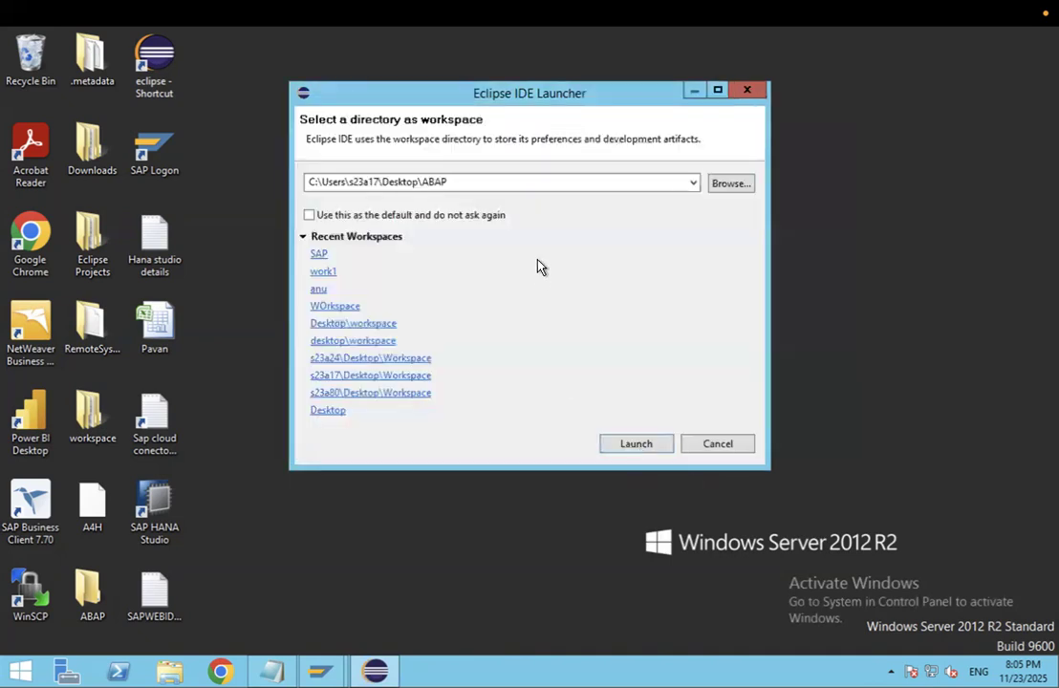
{"action": "left_click", "coordinate": [652, 449]}
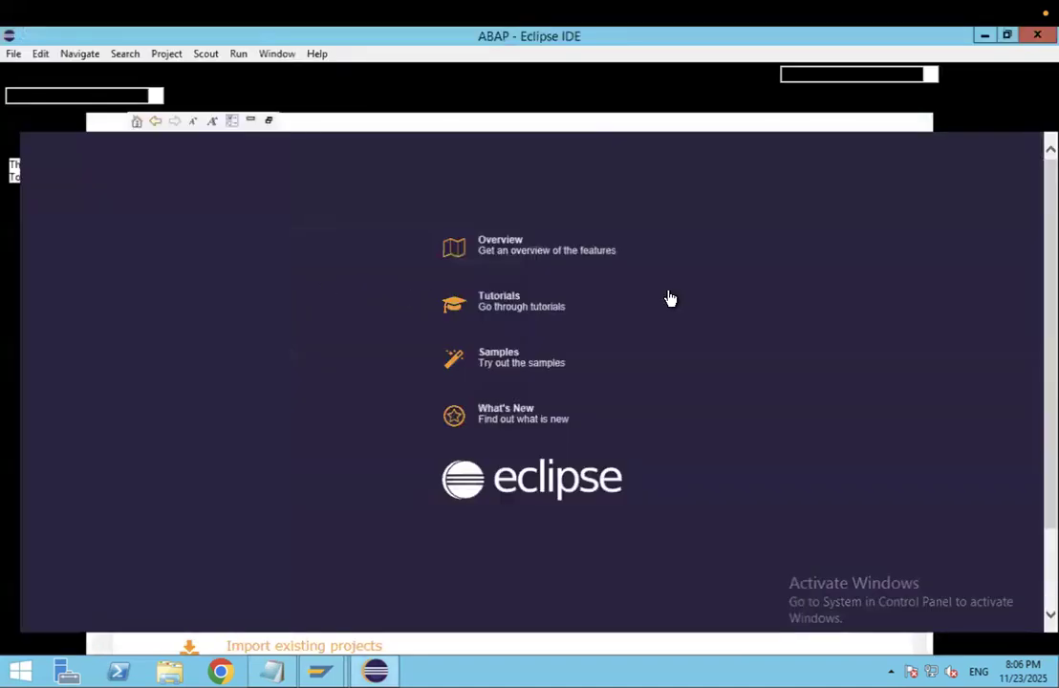
- Look at the Eclipse tutorials, then close the welcome cheat sheet, Release Notes and ABAP Cloud pages
{"action": "left_click", "coordinate": [671, 299]}
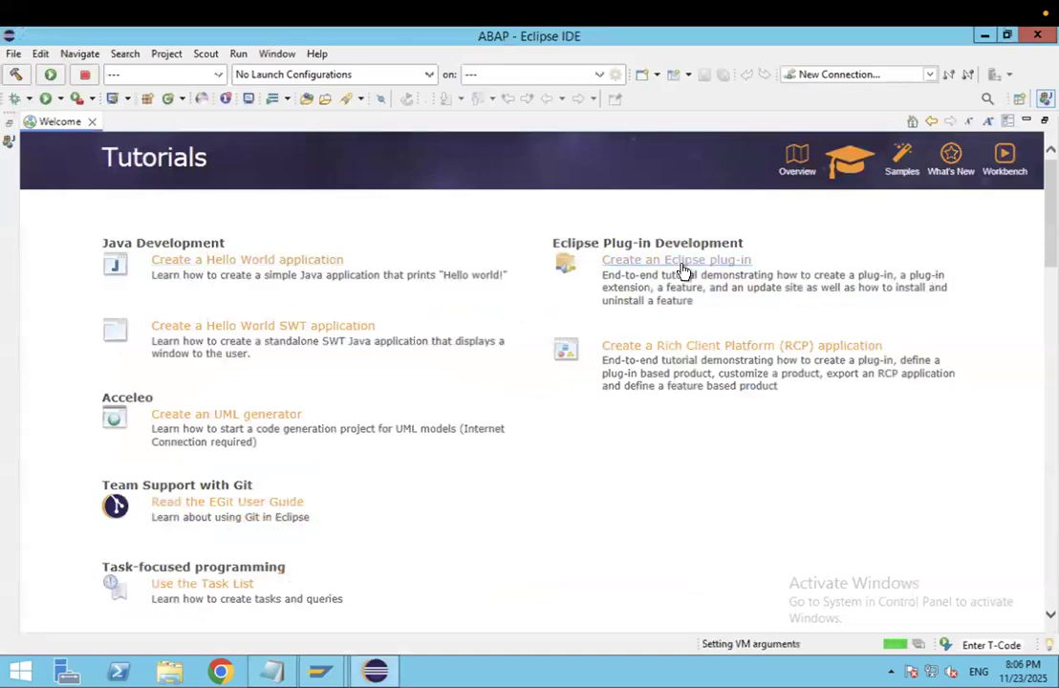
{"action": "left_click", "coordinate": [283, 331]}
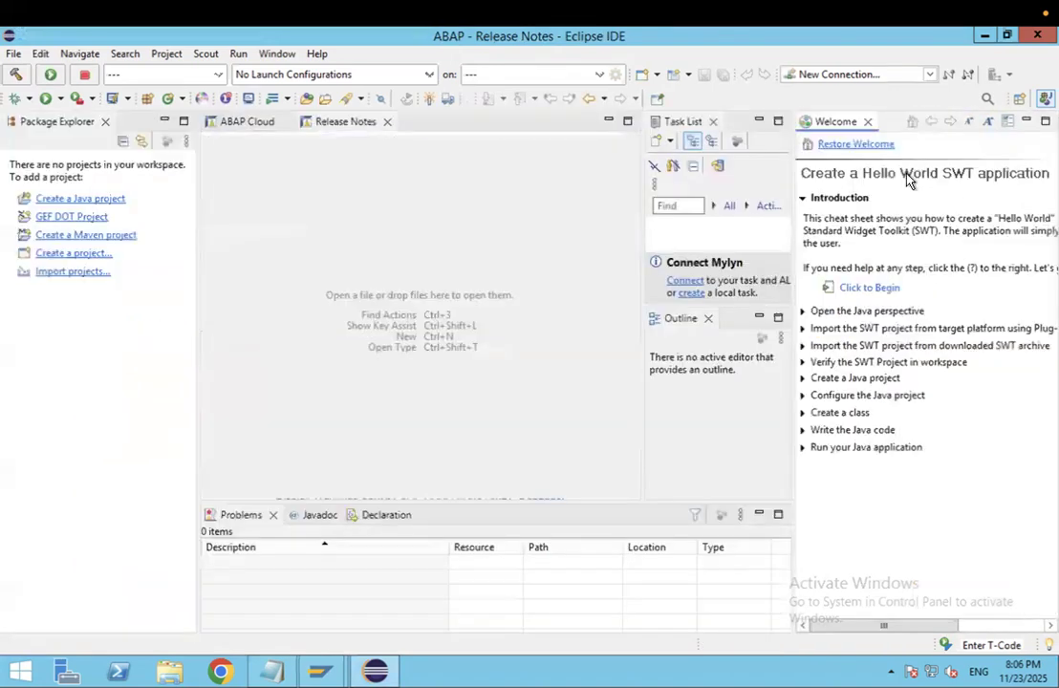
{"action": "left_click", "coordinate": [867, 122]}
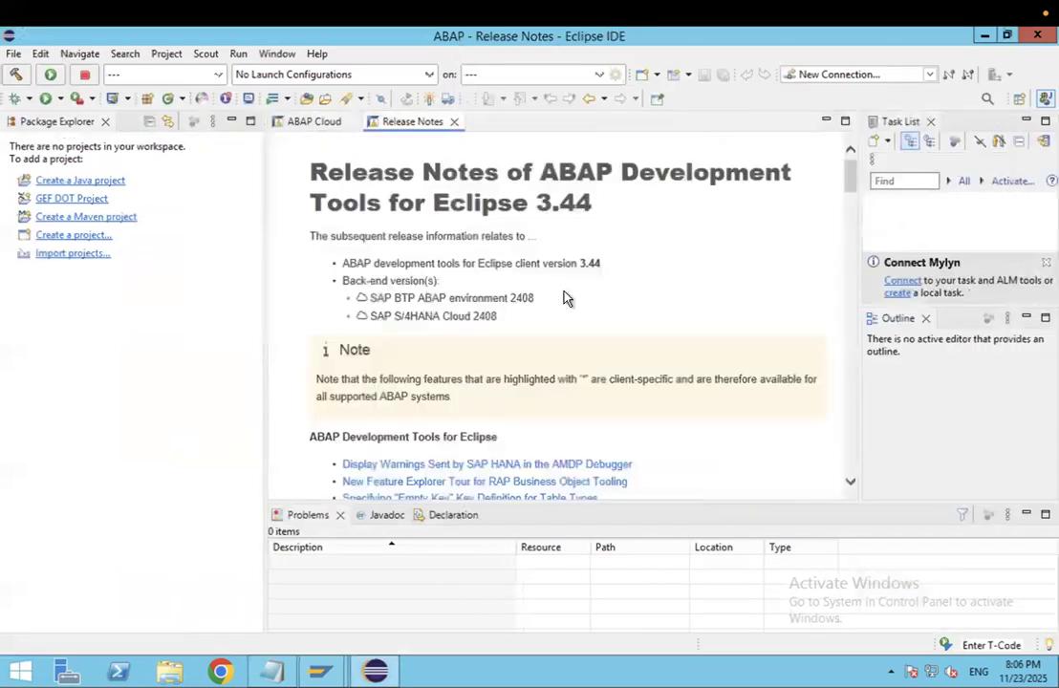
{"action": "left_click", "coordinate": [454, 122]}
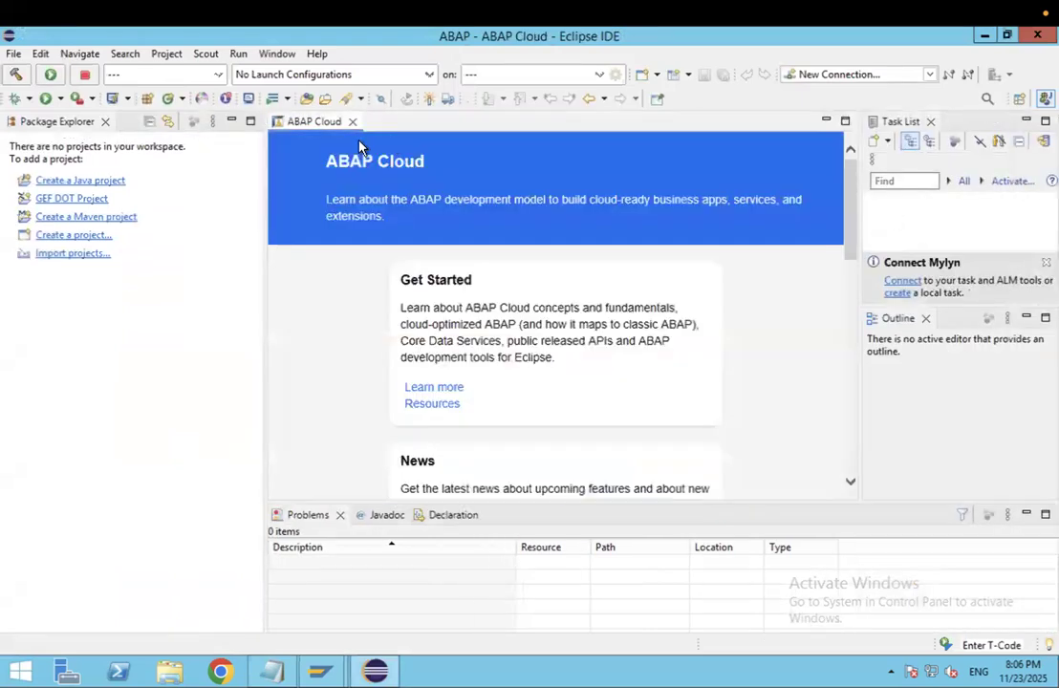
{"action": "left_click", "coordinate": [351, 123]}
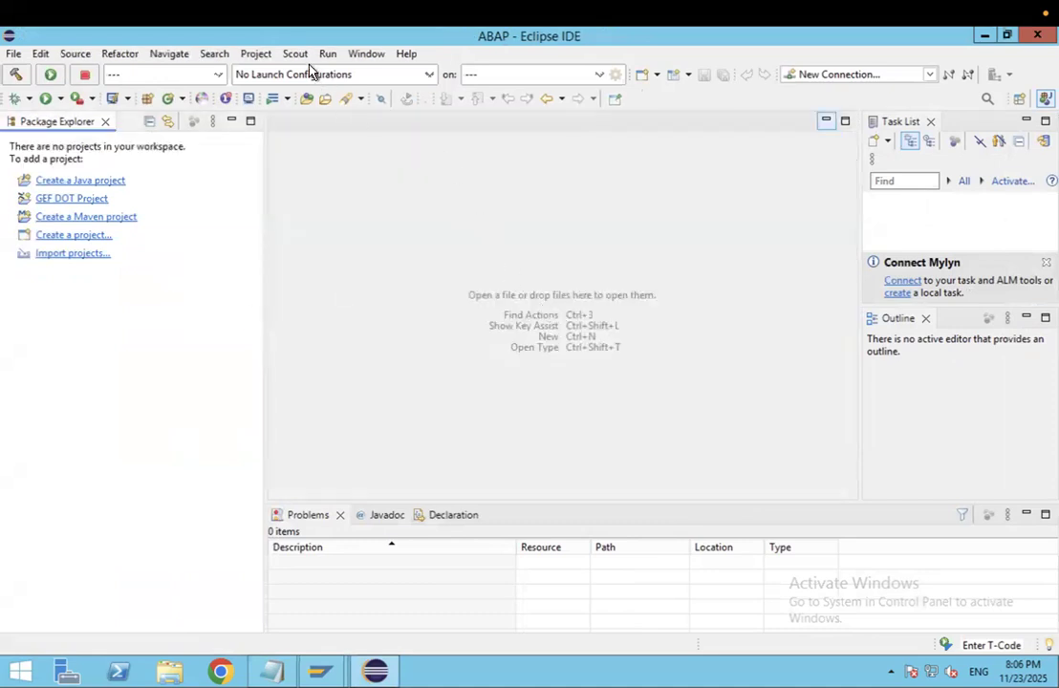
- Open the ABAP perspective through Window > Perspective > Open Perspective > Other
{"action": "left_click", "coordinate": [366, 54]}
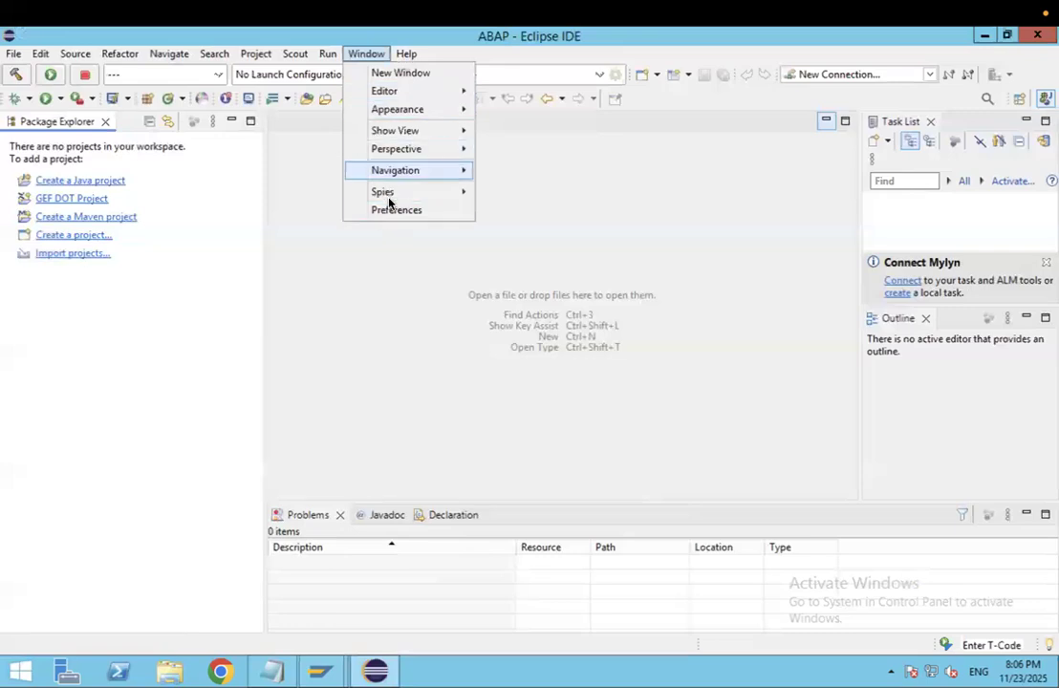
{"action": "mouse_move", "coordinate": [408, 149]}
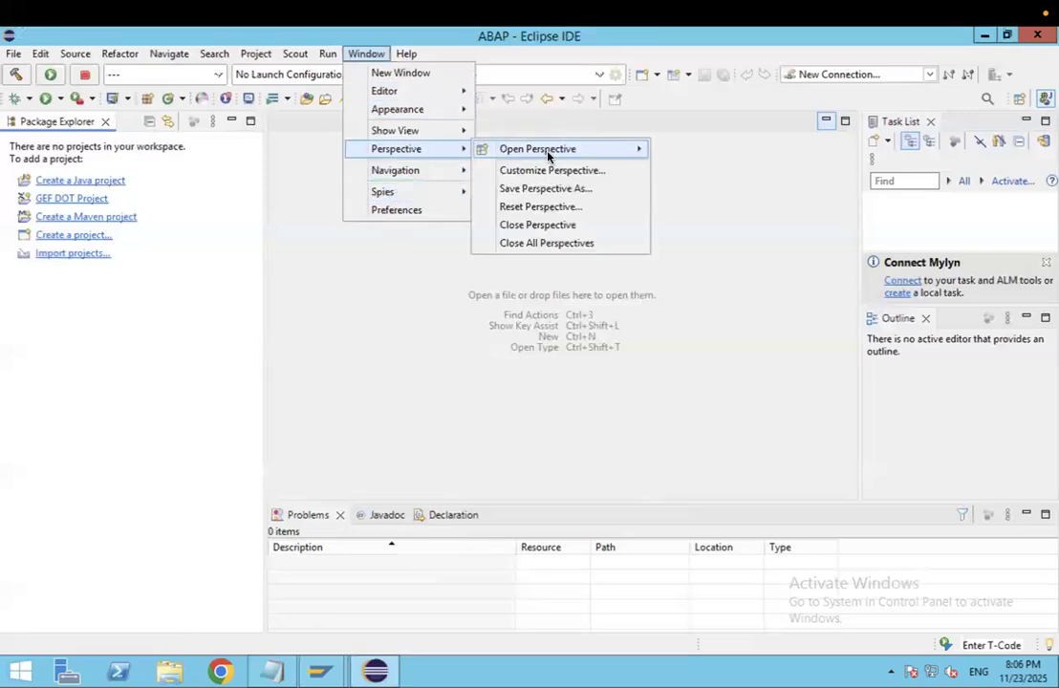
{"action": "mouse_move", "coordinate": [549, 156]}
{"action": "left_click", "coordinate": [690, 190]}
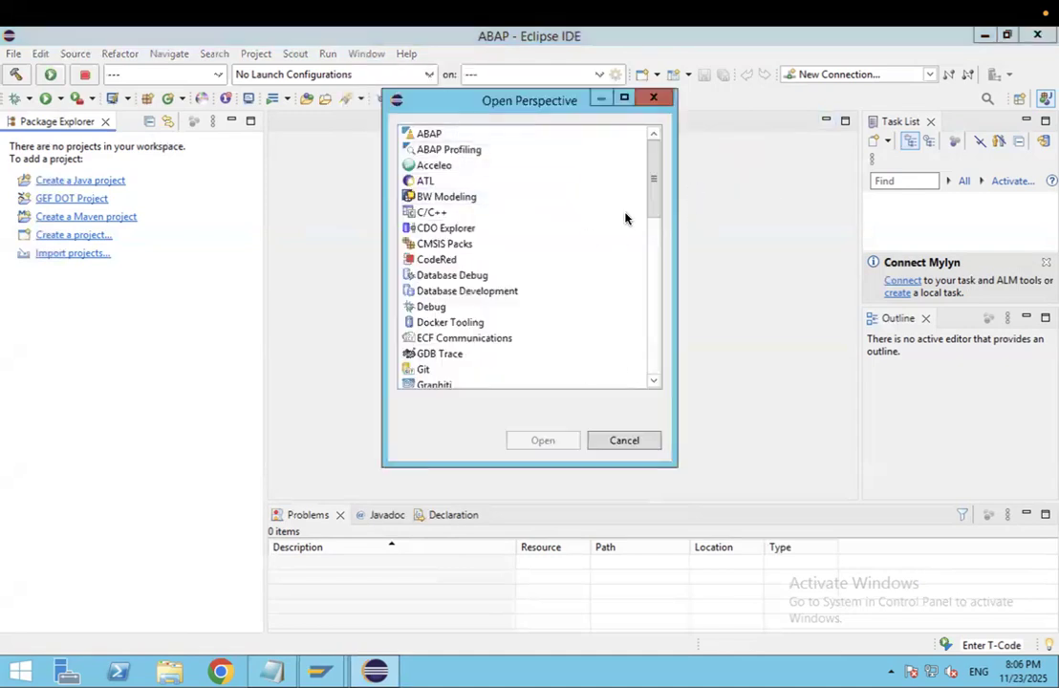
{"action": "left_click_drag", "start_coordinate": [654, 204], "coordinate": [650, 168]}
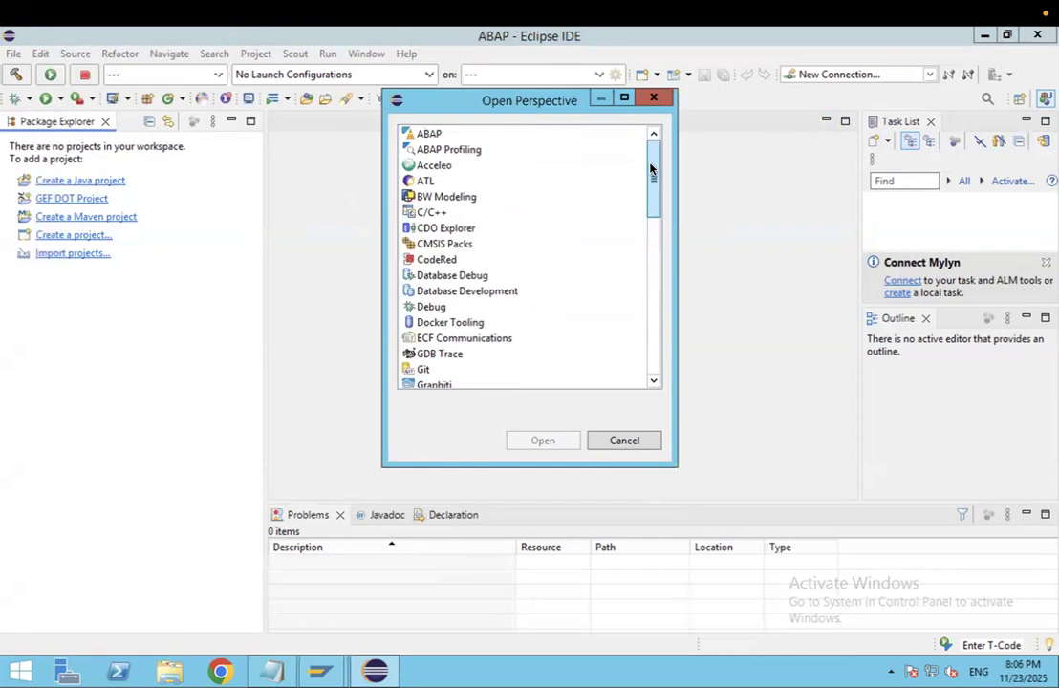
{"action": "left_click", "coordinate": [432, 140]}
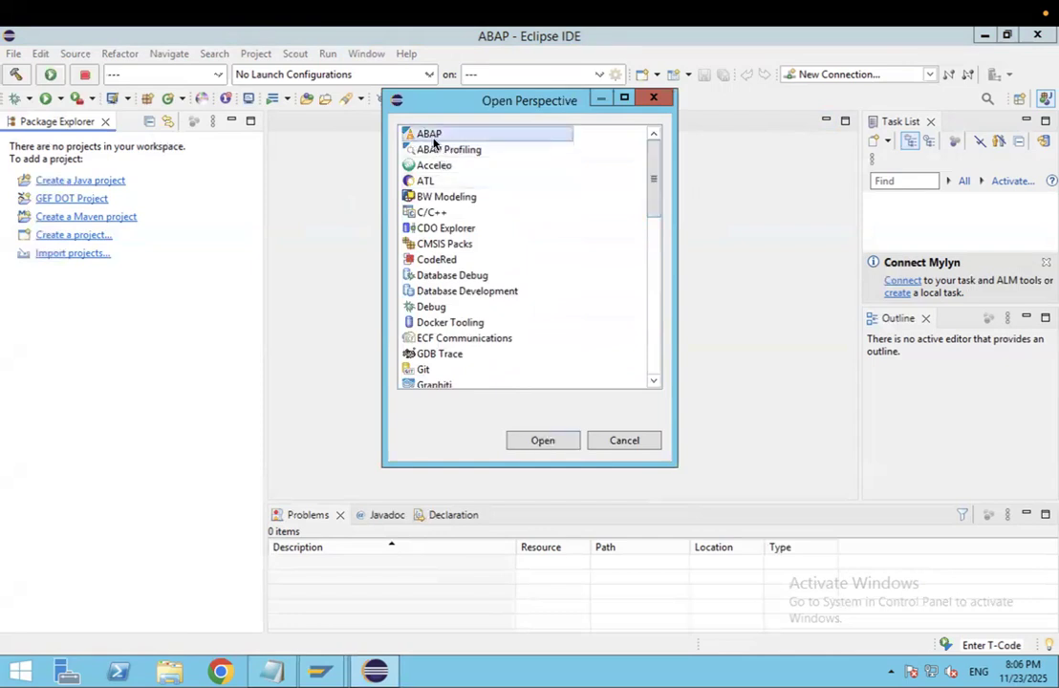
{"action": "left_click", "coordinate": [542, 439]}
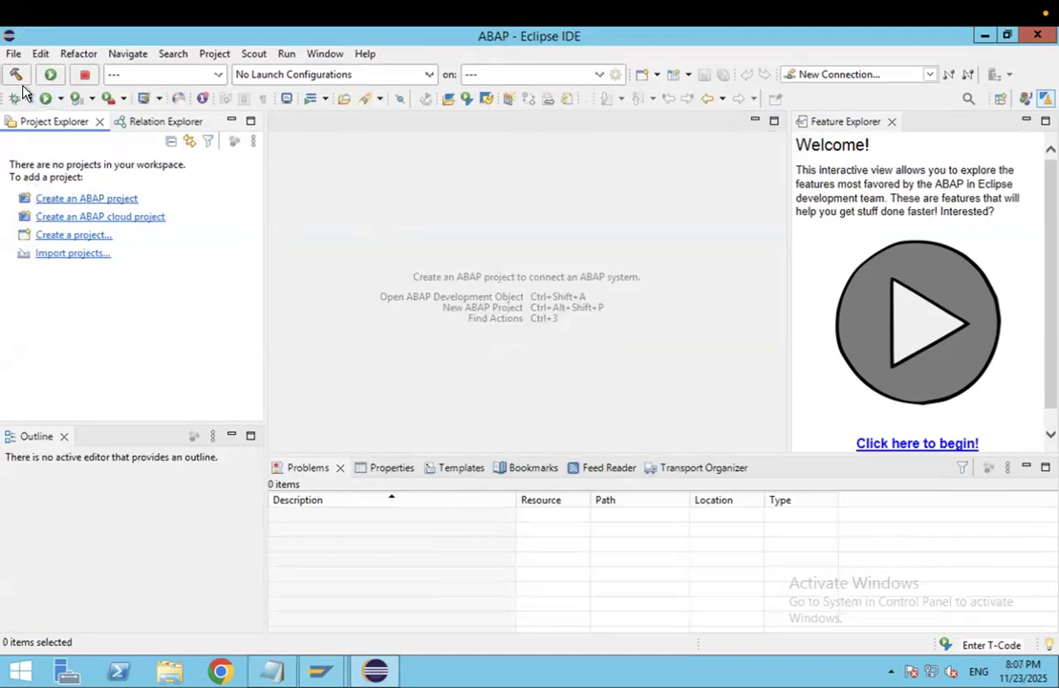
- Start a new ABAP project on the s4hana system connection and proceed to the logon page
{"action": "left_click", "coordinate": [105, 200]}
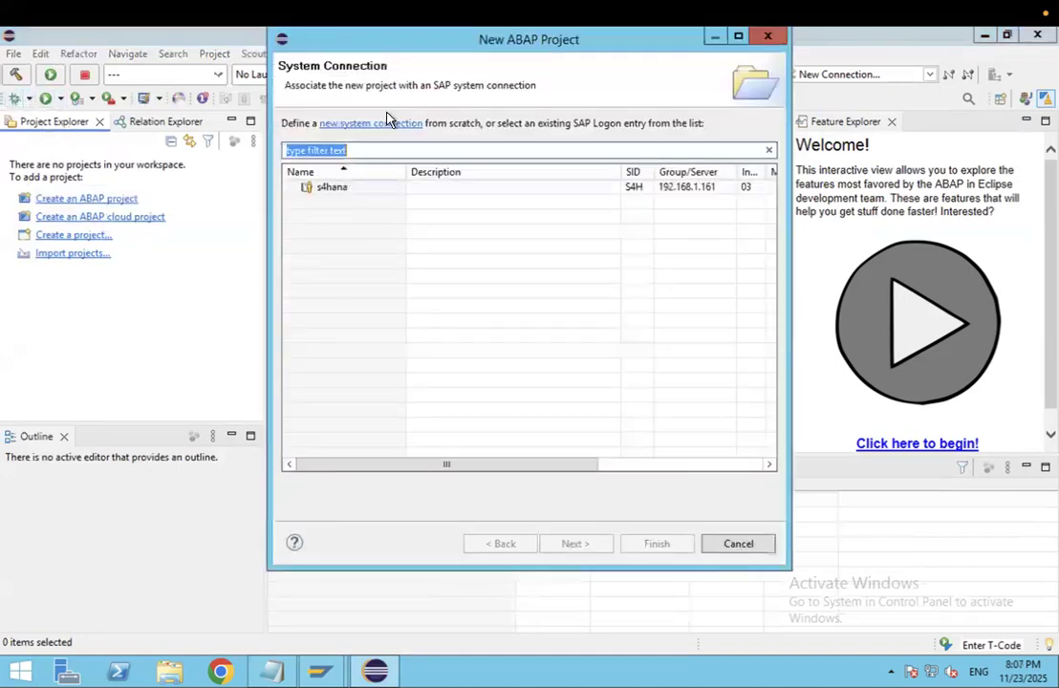
{"action": "left_click", "coordinate": [334, 191]}
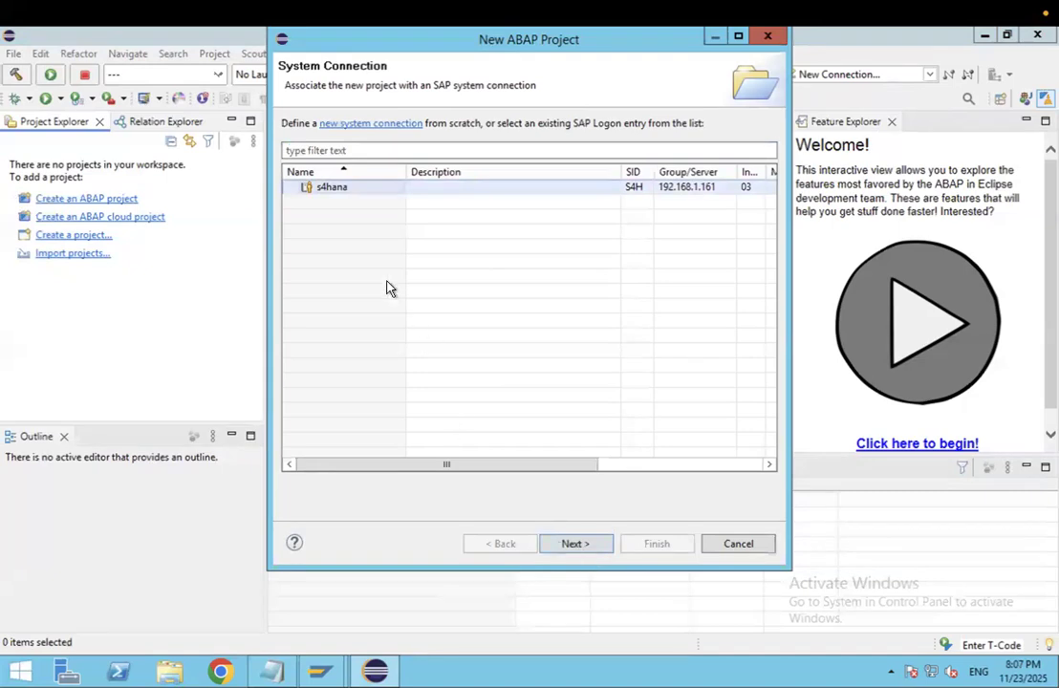
{"action": "left_click", "coordinate": [565, 544]}
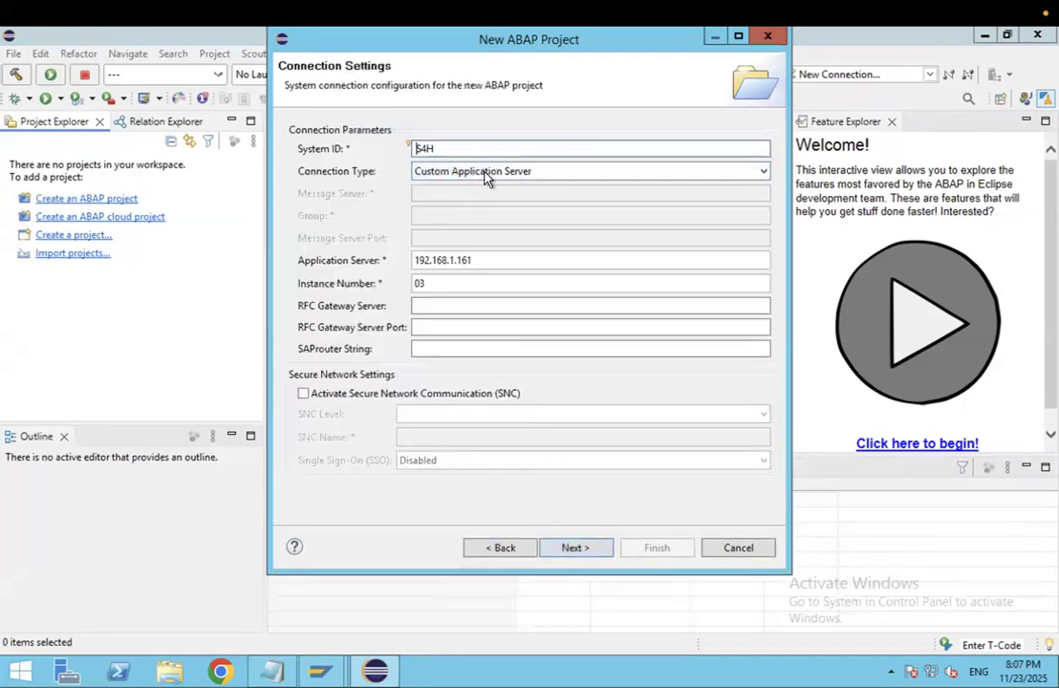
{"action": "left_click", "coordinate": [570, 550]}
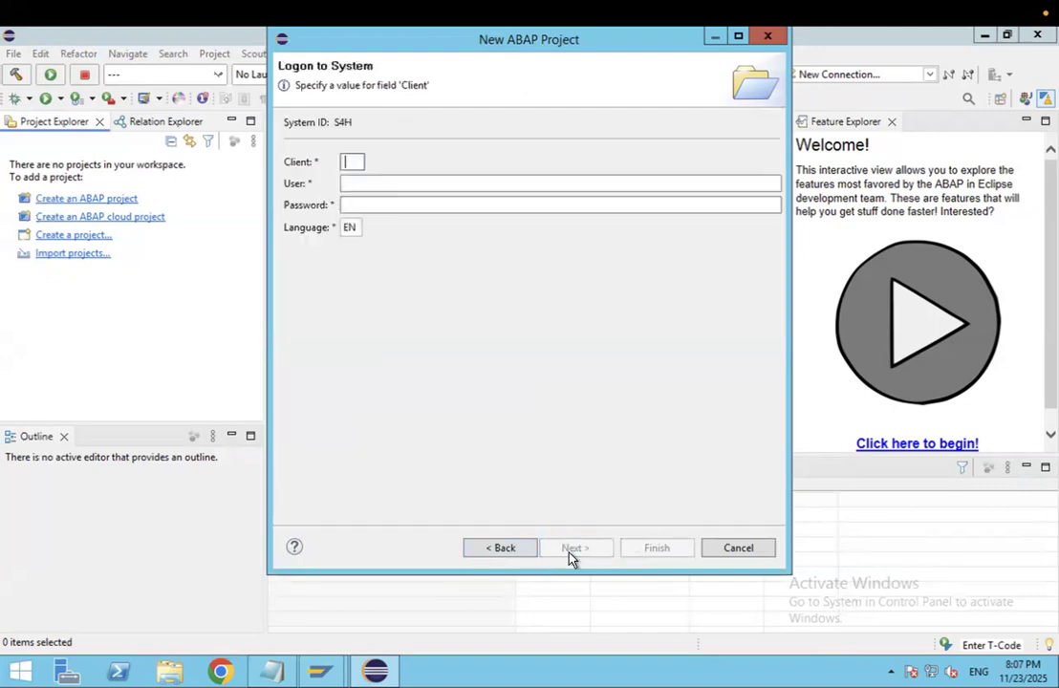
- Enter client 100, then move into the User and Password fields
{"action": "type", "text": "100"}
{"action": "left_click", "coordinate": [361, 184]}
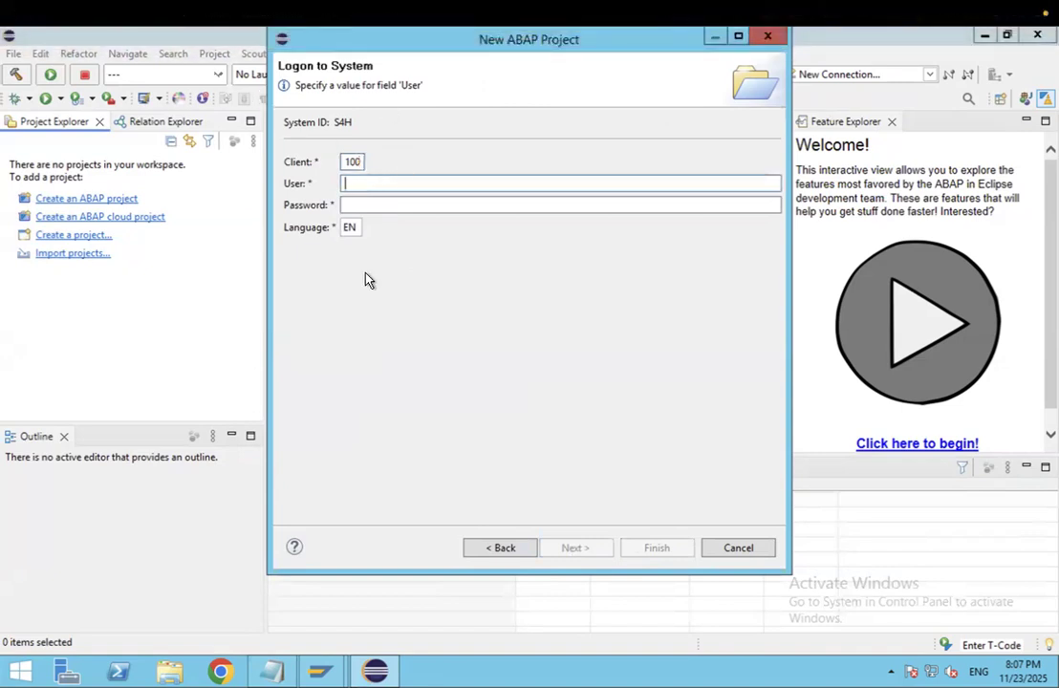
{"action": "left_click", "coordinate": [373, 200]}
- Bring the SAP ABAP Editor session forward and show its client and user system details
{"action": "mouse_move", "coordinate": [315, 669]}
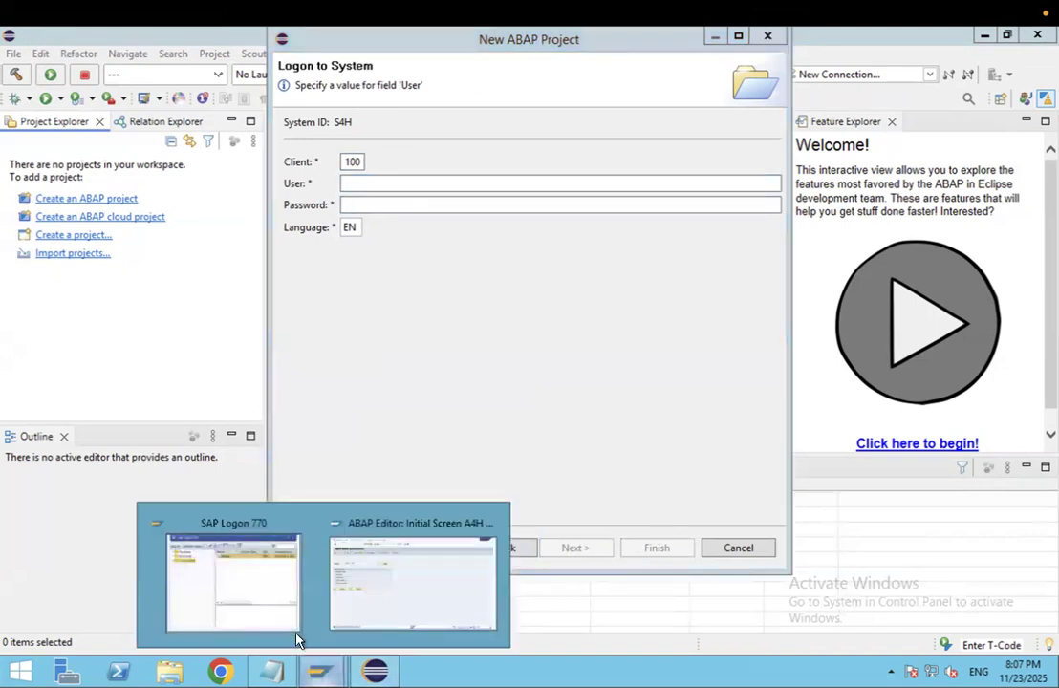
{"action": "left_click", "coordinate": [389, 617]}
{"action": "left_click_drag", "start_coordinate": [801, 150], "coordinate": [778, 30]}
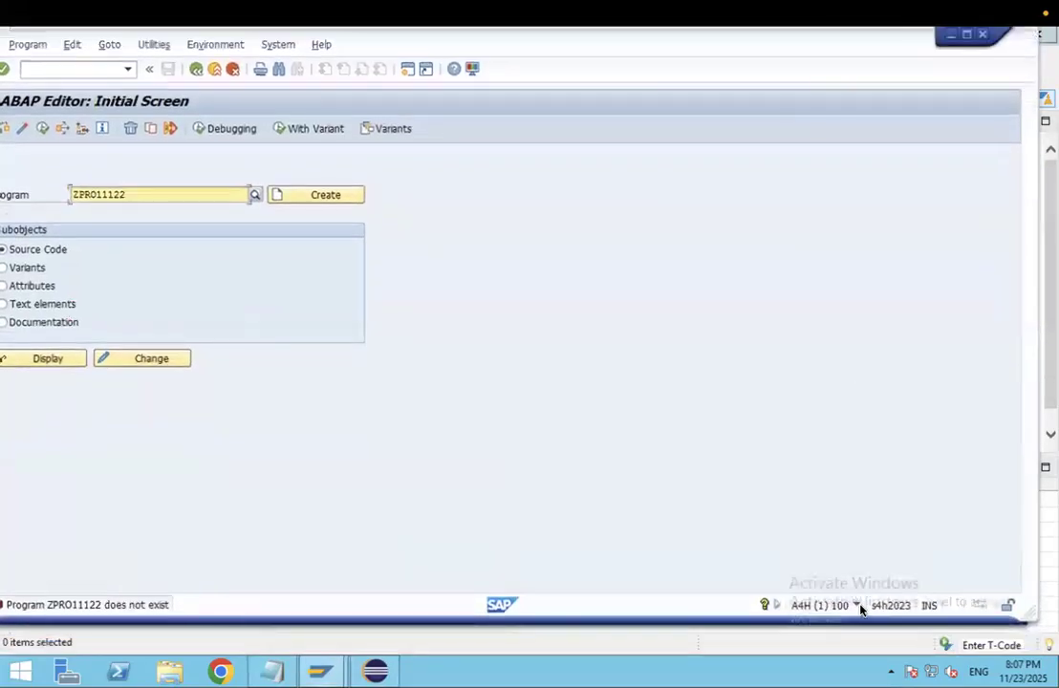
{"action": "left_click", "coordinate": [859, 607]}
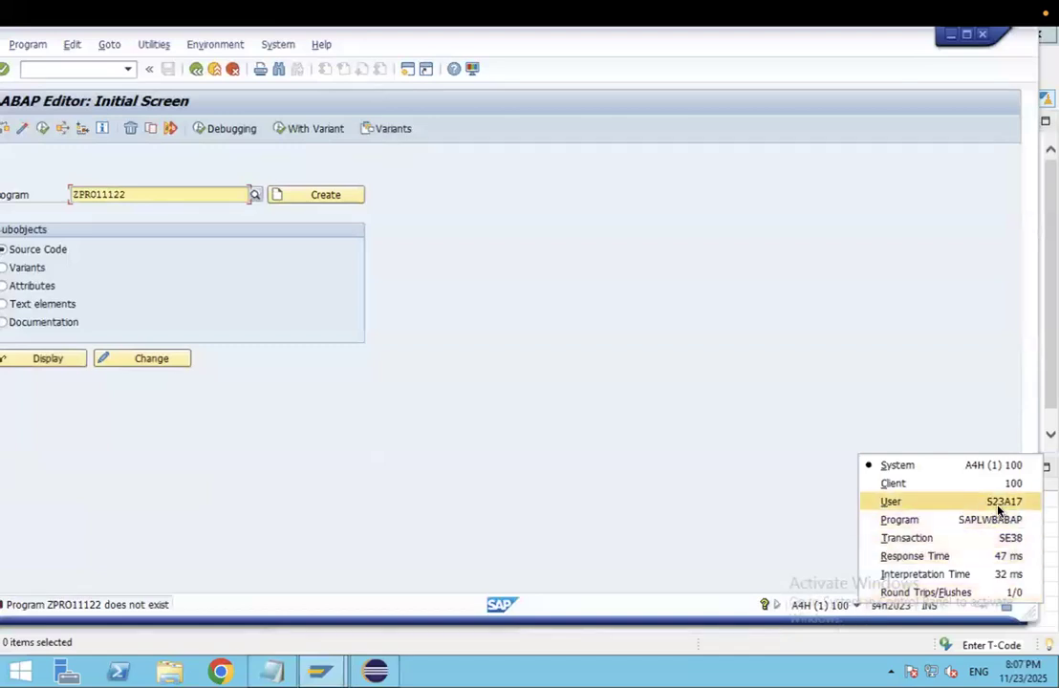
- Close the system details and start entering the user name in the logon dialog's User field
{"action": "left_click", "coordinate": [377, 661]}
{"action": "left_click", "coordinate": [350, 184]}
{"action": "type", "text": "s"}
{"action": "key", "text": "ctrl+Left"}
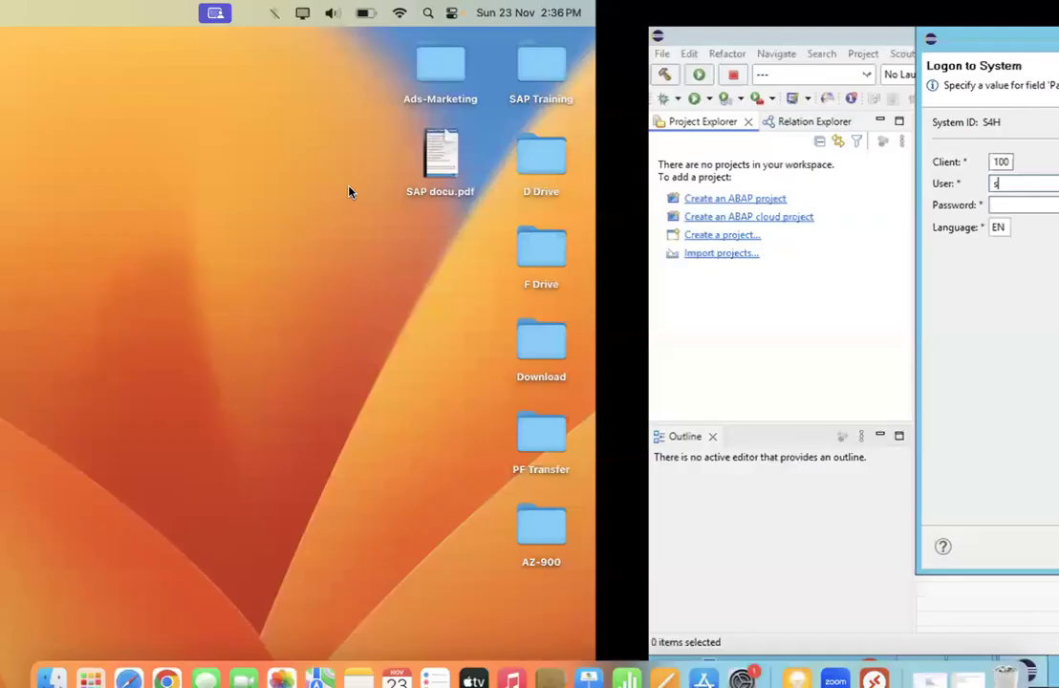
{"action": "key", "text": "ctrl+Right"}
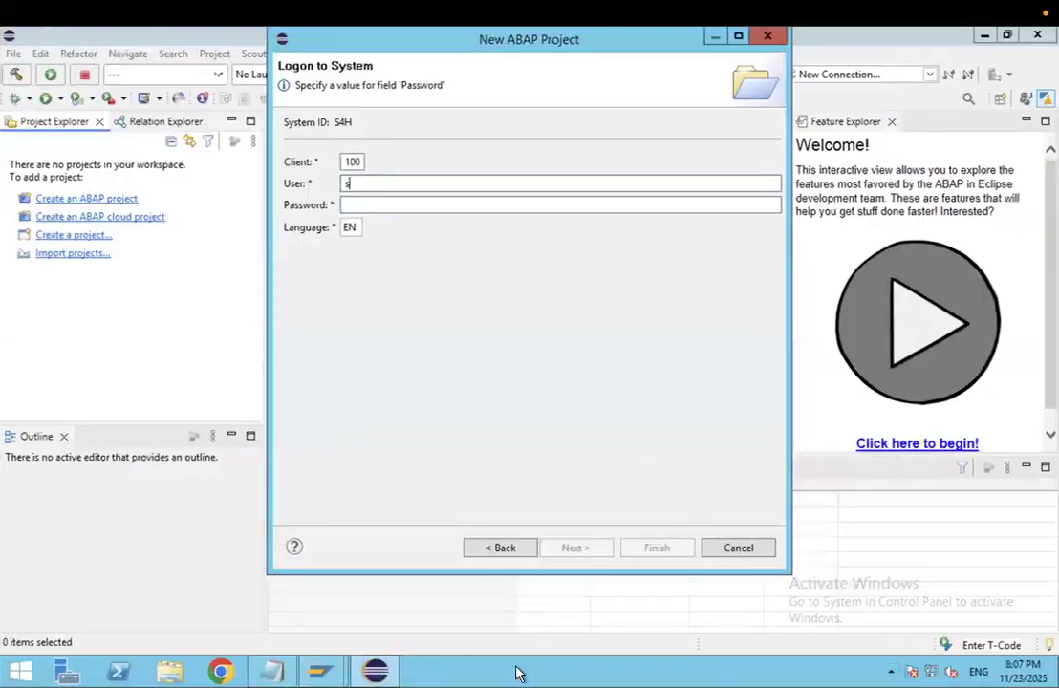
- Recheck the ABAP Editor session's system details, then return to the Notepad connection notes
{"action": "mouse_move", "coordinate": [320, 672]}
{"action": "left_click", "coordinate": [381, 619]}
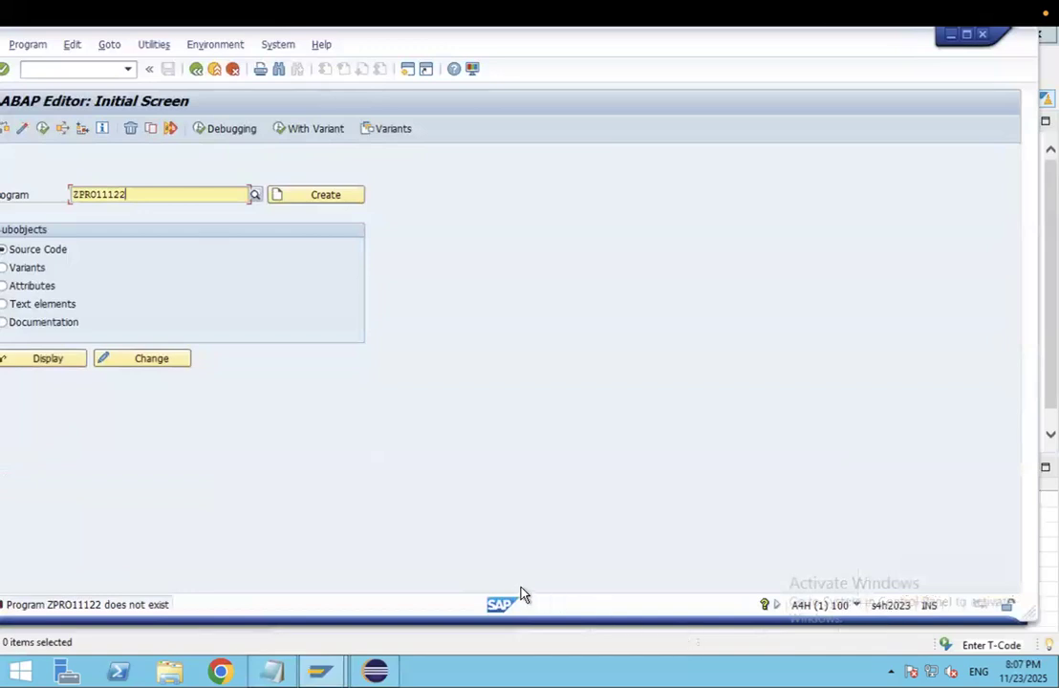
{"action": "left_click", "coordinate": [857, 605]}
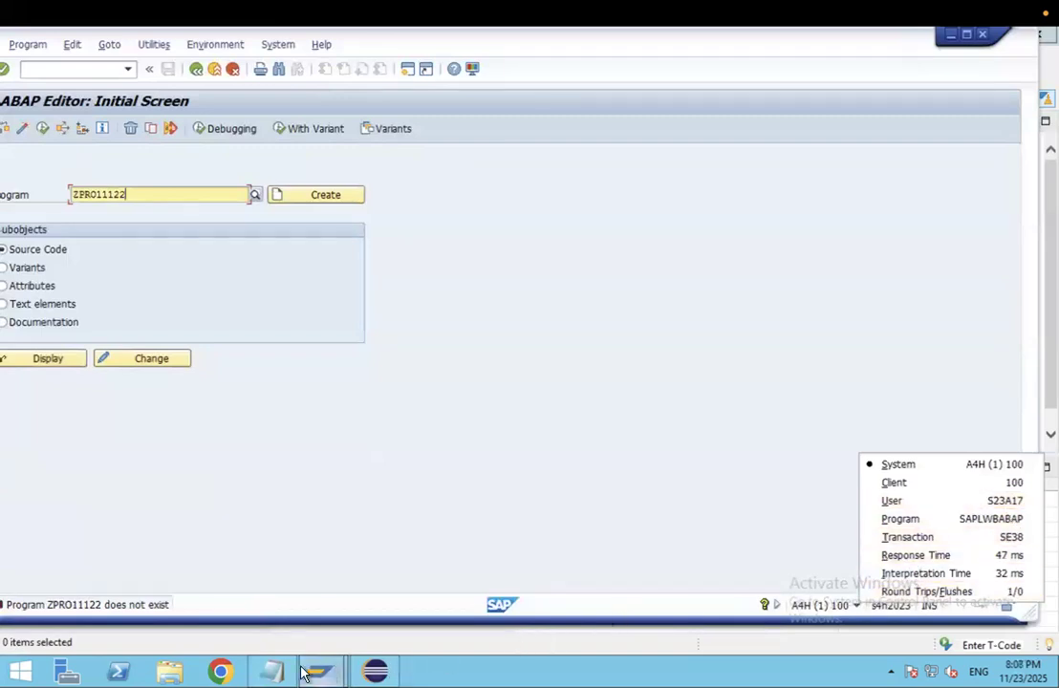
{"action": "left_click", "coordinate": [272, 672]}
- Start a new line in the notes and look up the logon user in the system details
{"action": "left_click", "coordinate": [126, 233]}
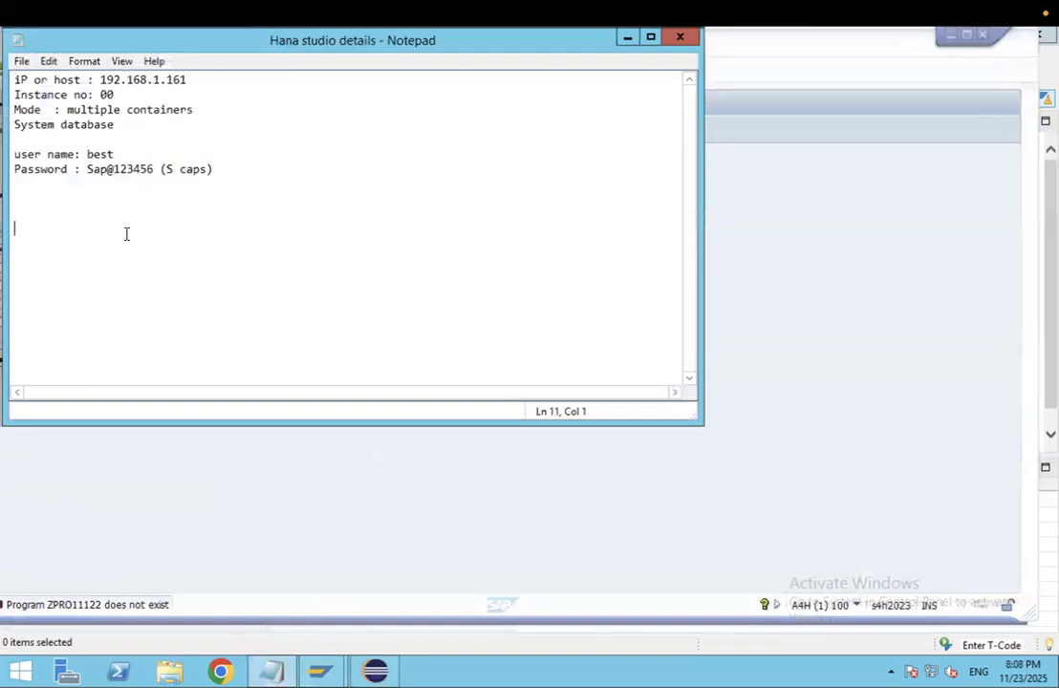
{"action": "type", "text": "s23"}
{"action": "left_click", "coordinate": [863, 609]}
{"action": "left_click", "coordinate": [858, 607]}
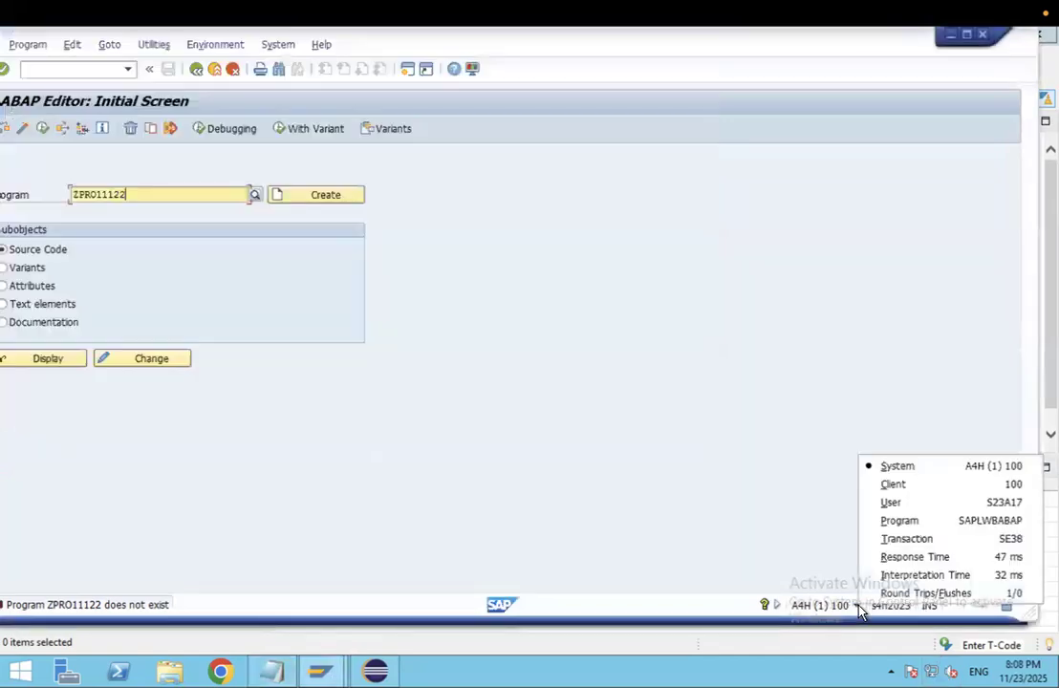
{"action": "key", "text": "ctrl+Left"}
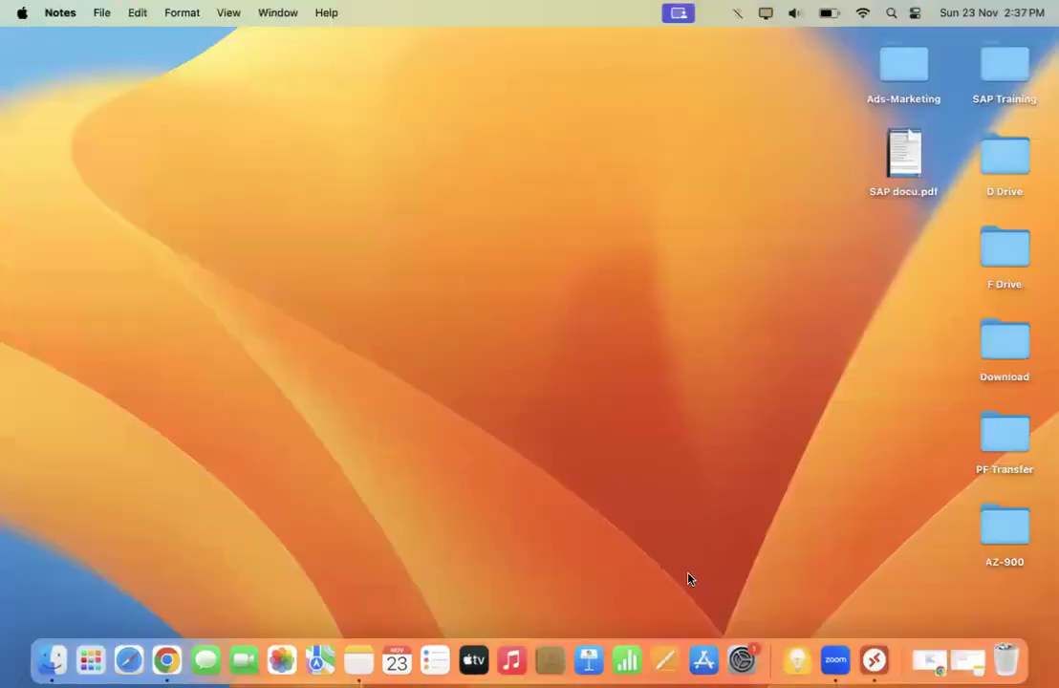
{"action": "key", "text": "ctrl+Right"}
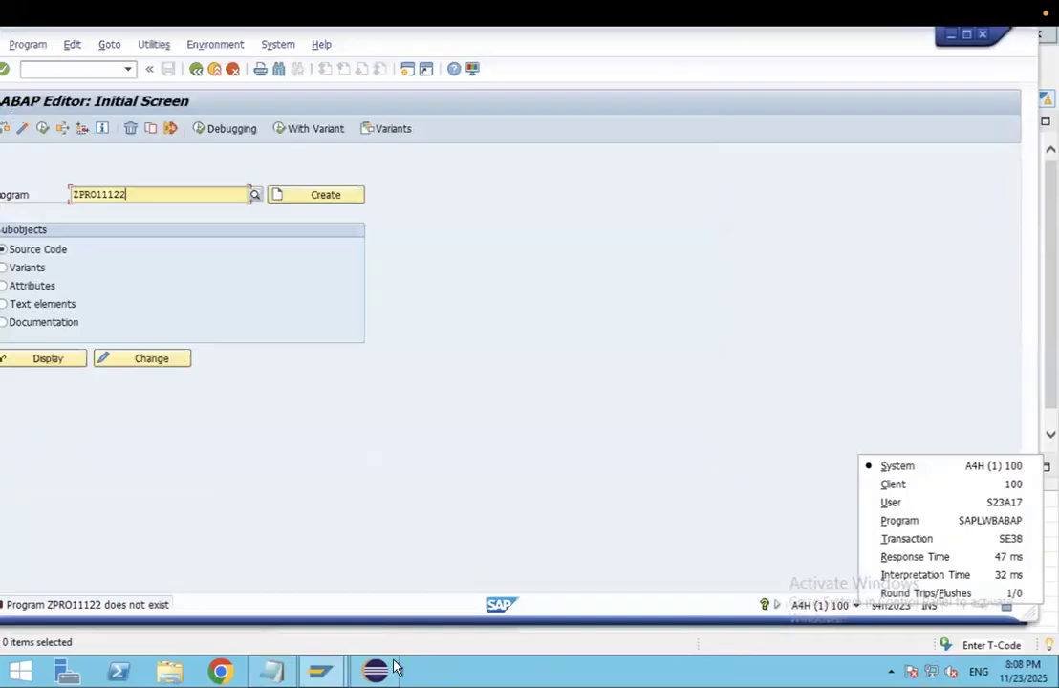
- Note the logon user name in Notepad and paste it into Eclipse's User field
{"action": "left_click", "coordinate": [276, 671]}
{"action": "type", "text": "a17"}
{"action": "left_click_drag", "start_coordinate": [74, 235], "coordinate": [9, 229]}
{"action": "key", "text": "ctrl+c"}
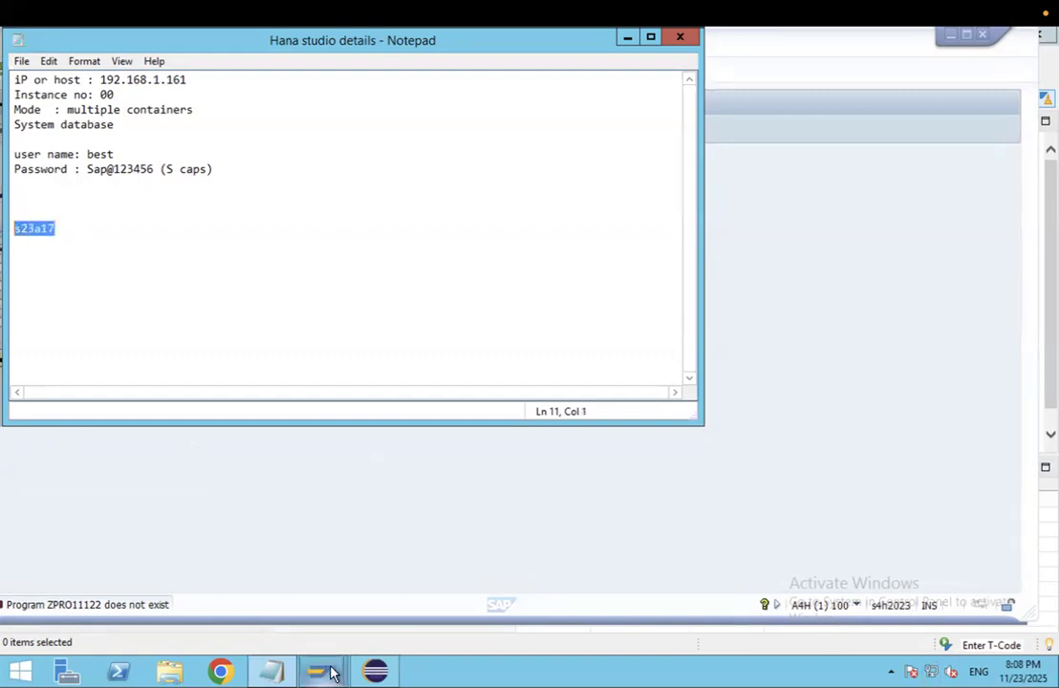
{"action": "left_click", "coordinate": [375, 672]}
{"action": "key", "text": "ctrl+a"}
{"action": "key", "text": "BackSpace"}
{"action": "key", "text": "ctrl+v"}
- Log on to S4H with the password, finish the client 100 project and confirm secure storage
{"action": "left_click", "coordinate": [367, 209]}
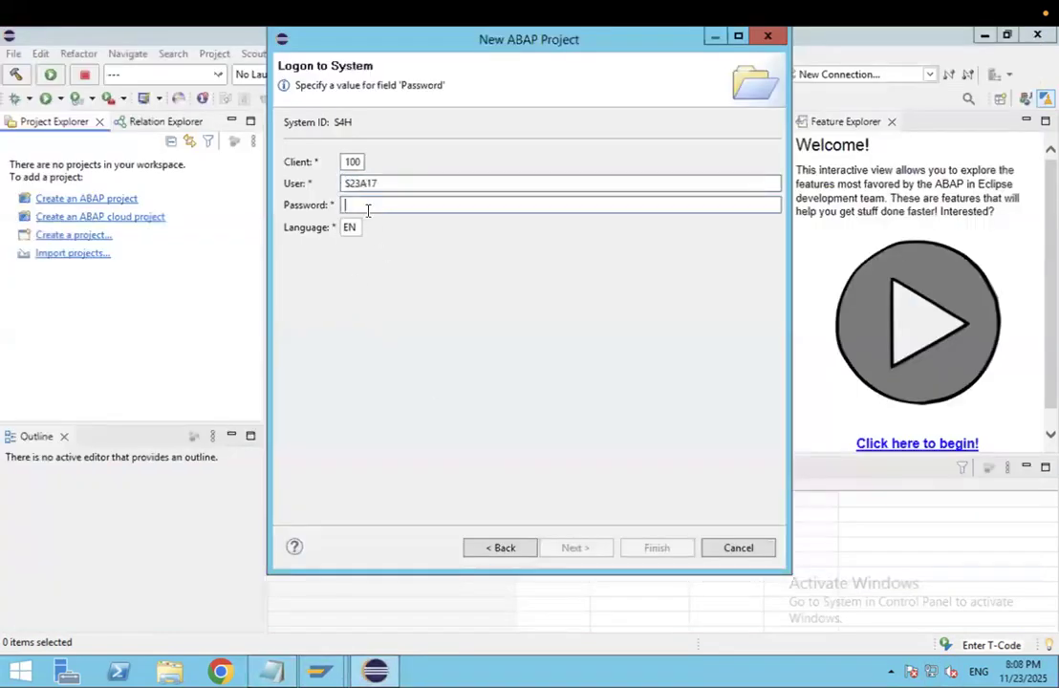
{"action": "type", "text": "****"}
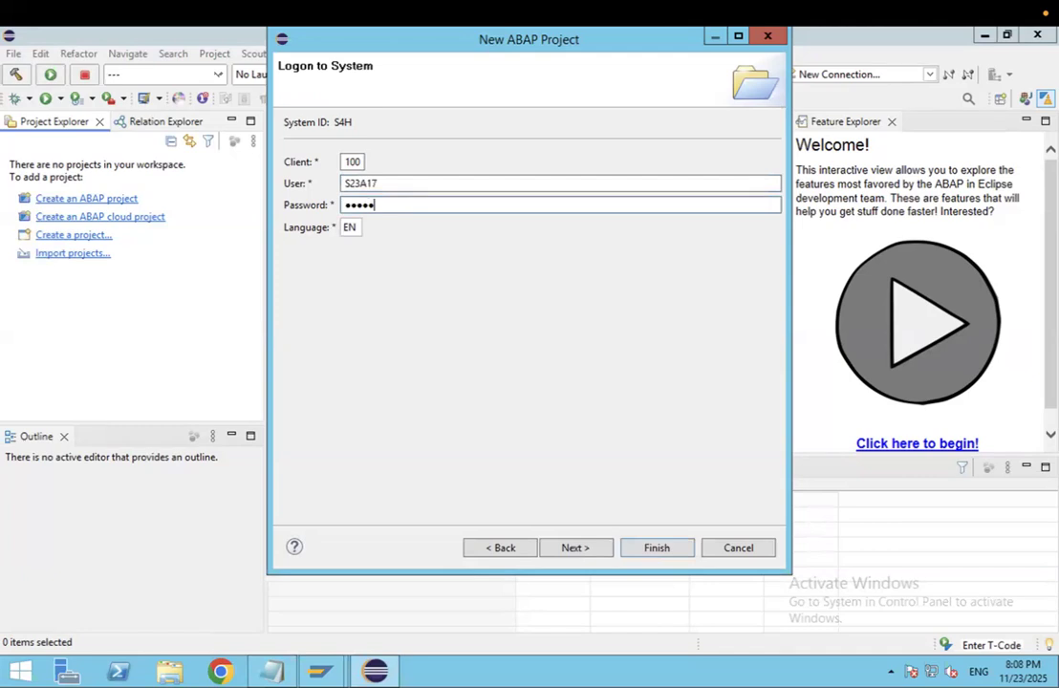
{"action": "left_click", "coordinate": [573, 548]}
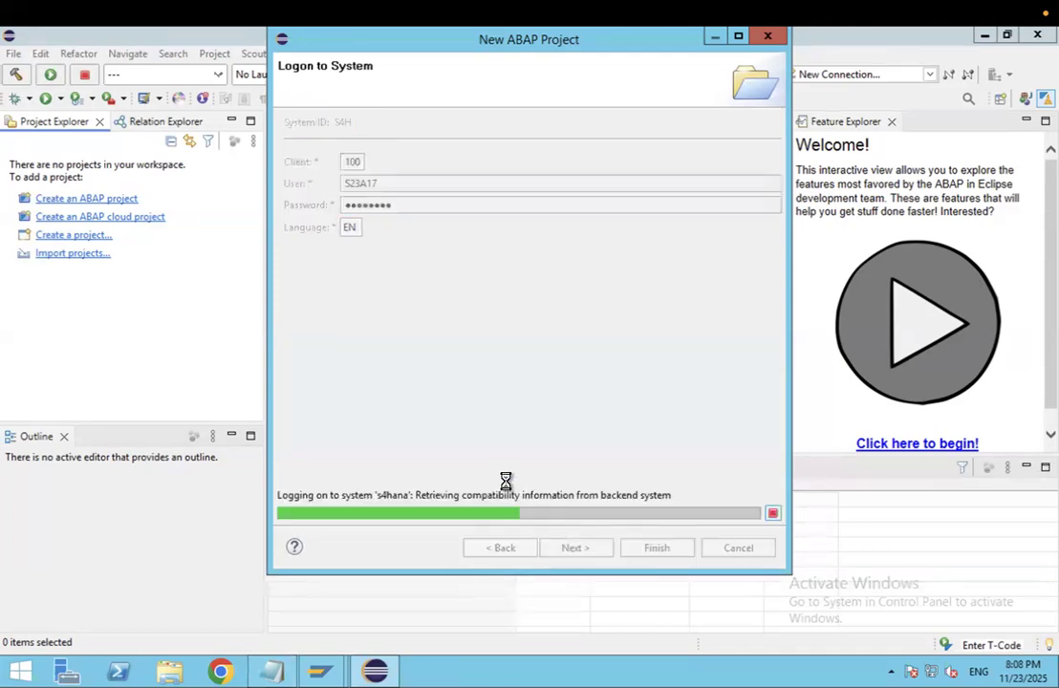
{"action": "left_click", "coordinate": [656, 547]}
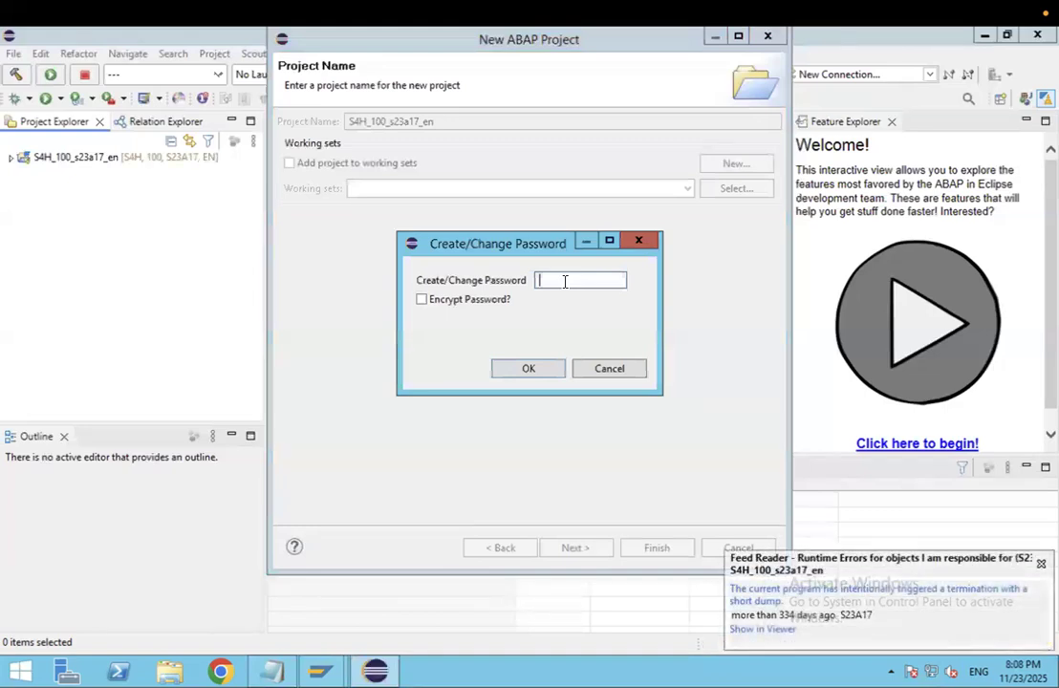
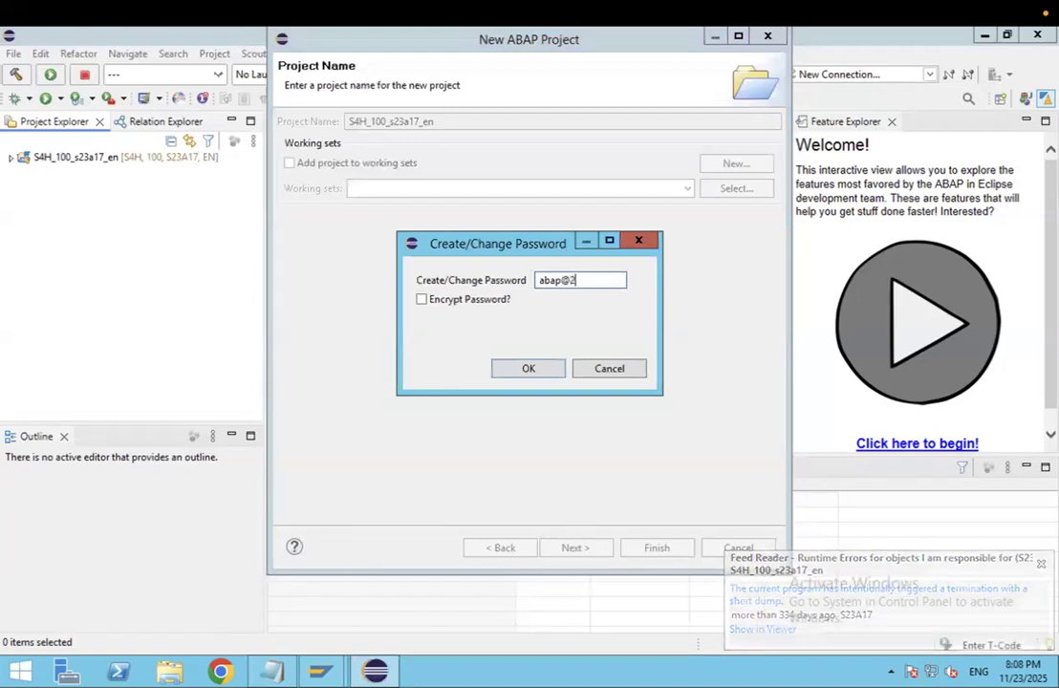
{"action": "left_click", "coordinate": [528, 369]}
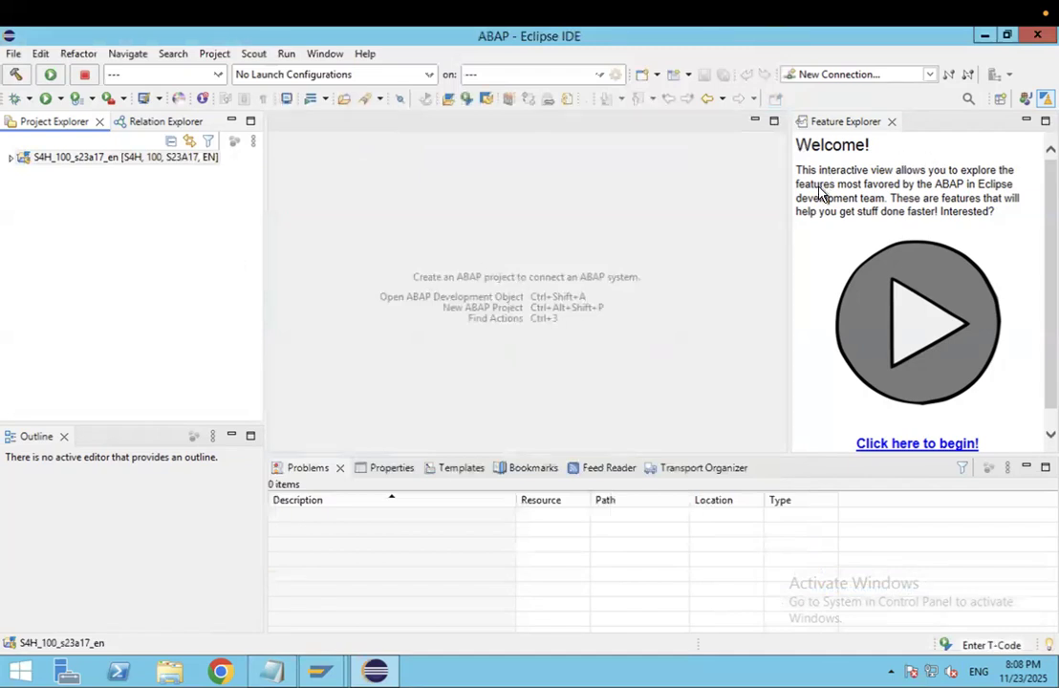
{"action": "left_click", "coordinate": [891, 122]}
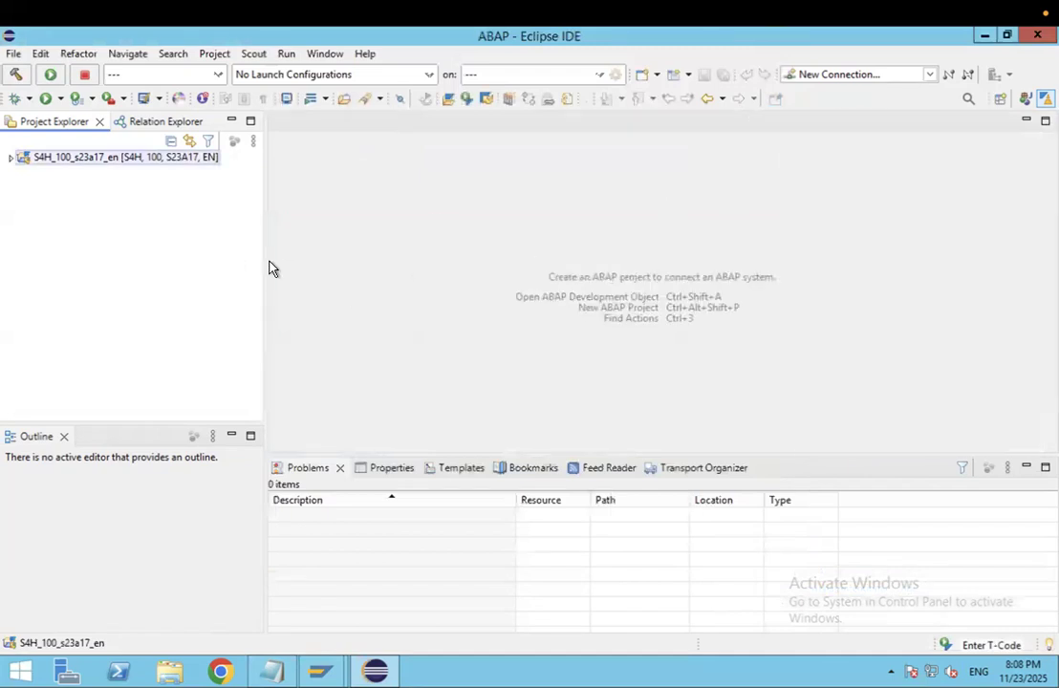
- Expand S4H_100_s23a17_en's Local Objects ($TMP), Favorite Objects and System Library nodes
{"action": "left_click", "coordinate": [11, 158]}
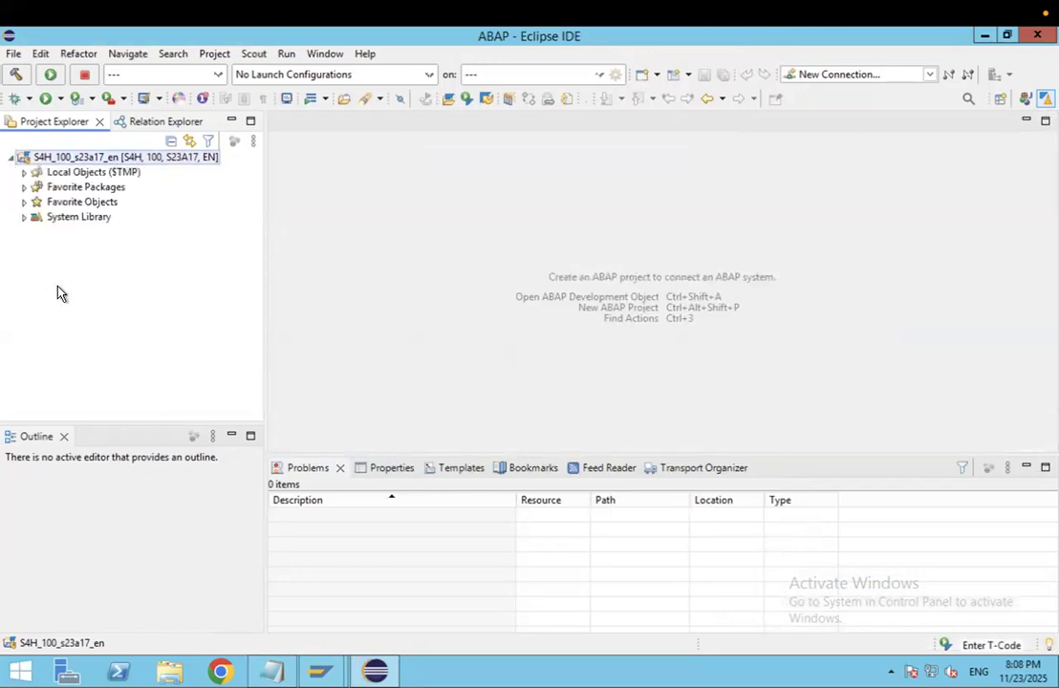
{"action": "left_click", "coordinate": [58, 173]}
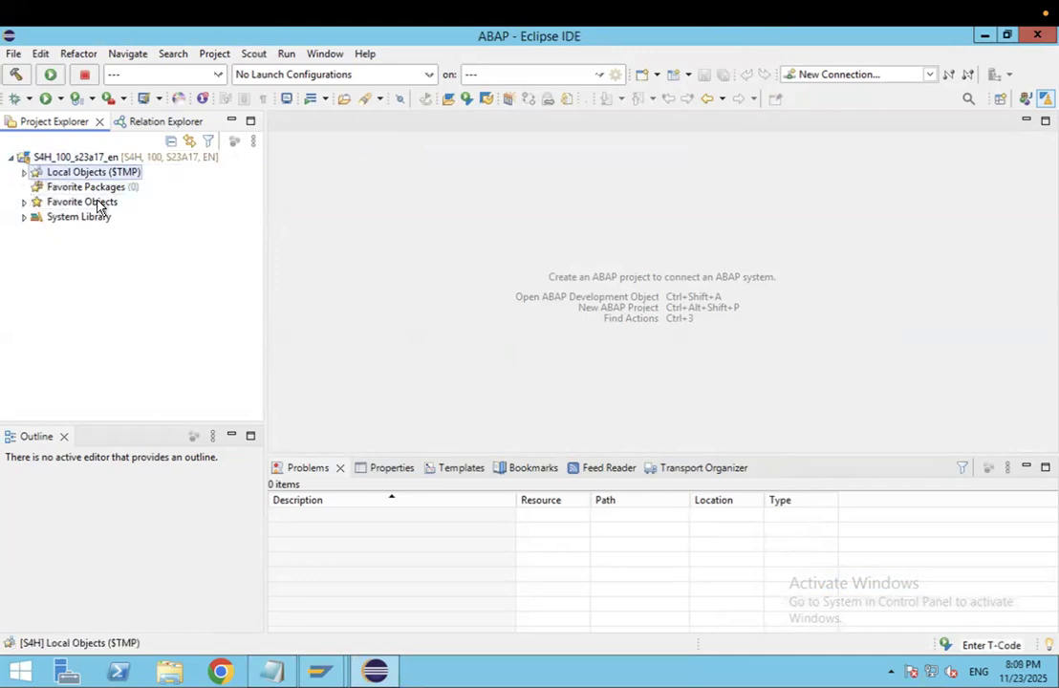
{"action": "left_click", "coordinate": [25, 174]}
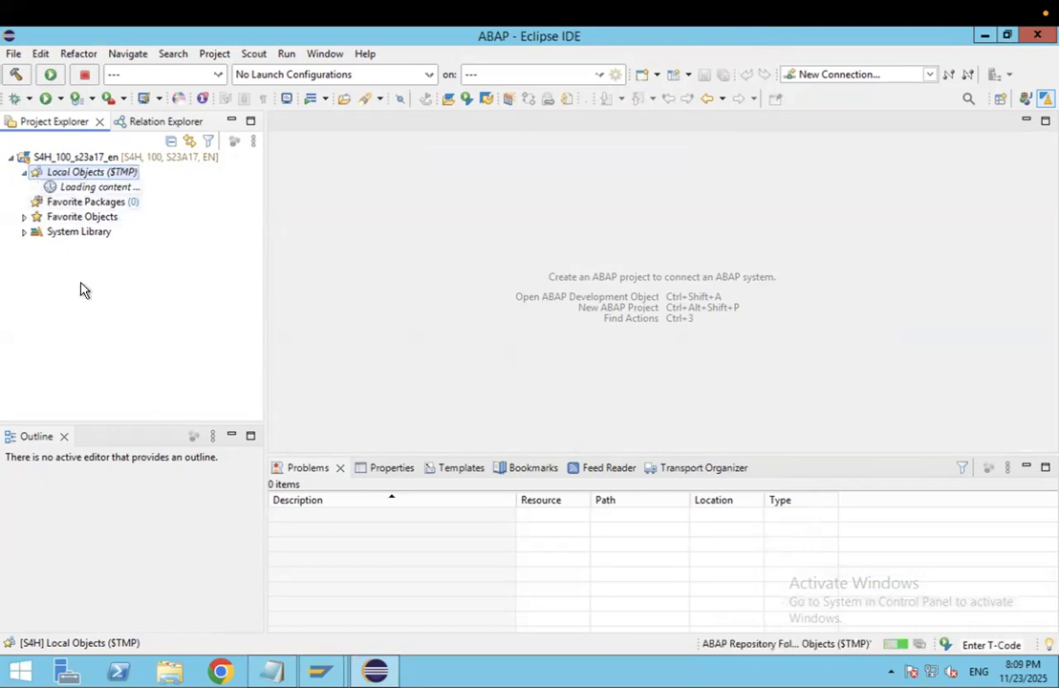
{"action": "left_click", "coordinate": [54, 220]}
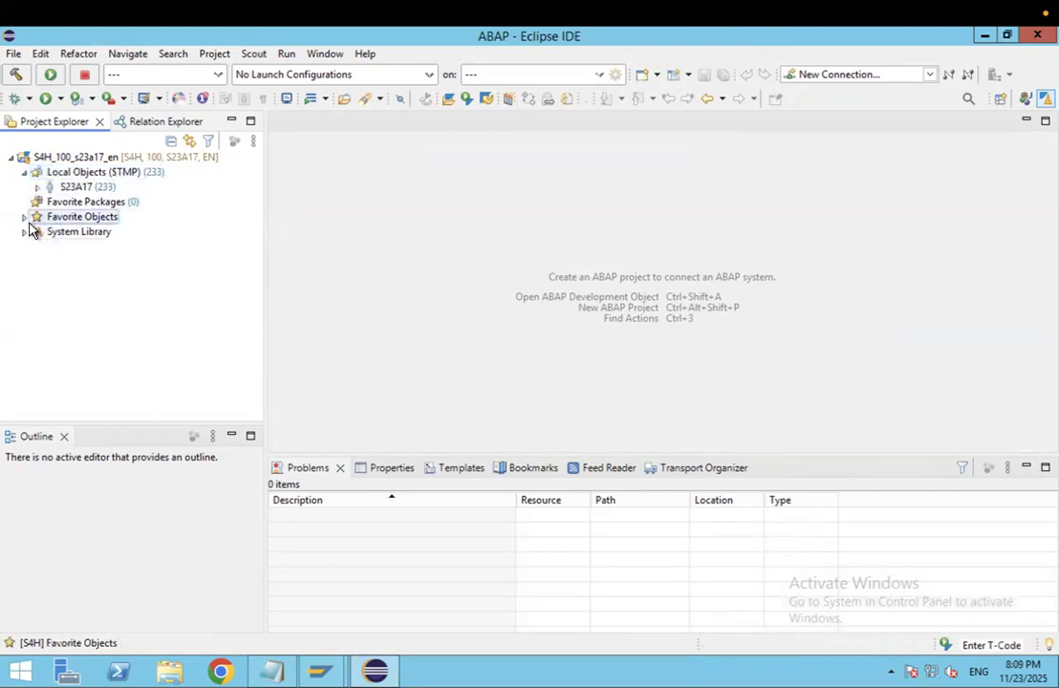
{"action": "left_click", "coordinate": [26, 219]}
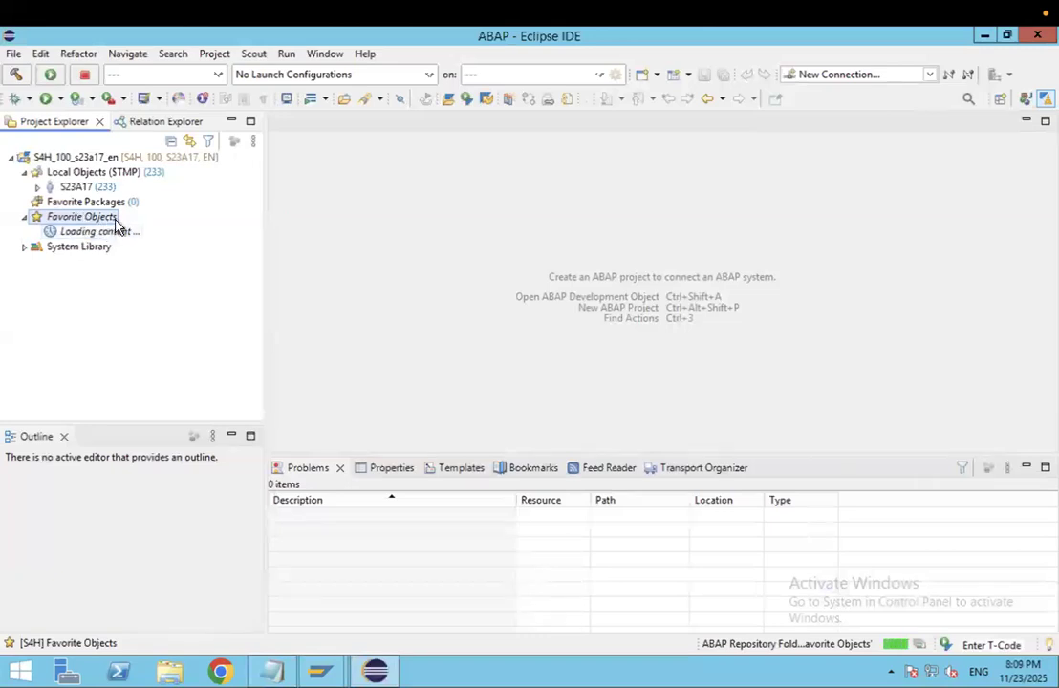
{"action": "left_click", "coordinate": [25, 233]}
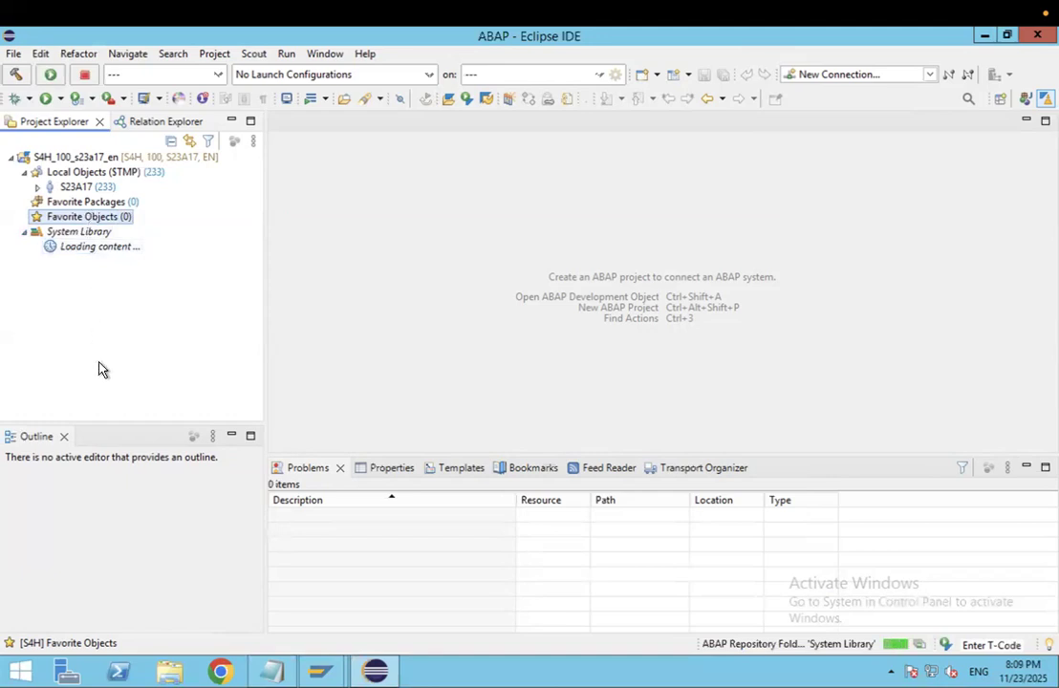
{"action": "left_click", "coordinate": [115, 158]}
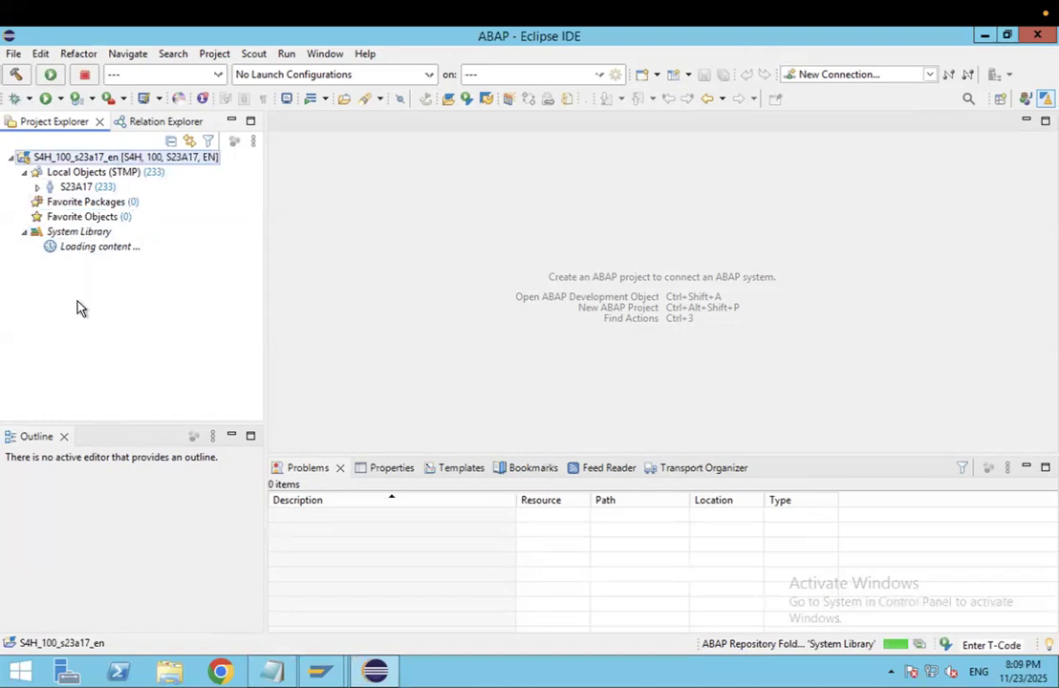
{"action": "key", "text": "shift+F10"}
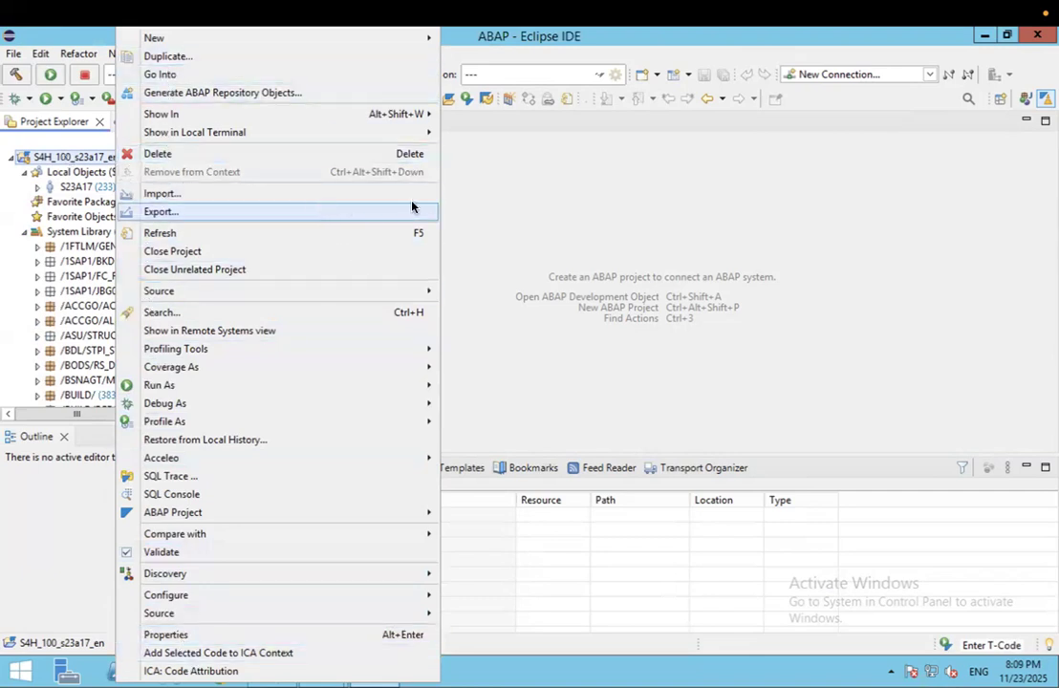
- Widen Project Explorer and expand the /1FTLM/GEN package and its ZABAPRK subpackage
{"action": "left_click", "coordinate": [616, 187]}
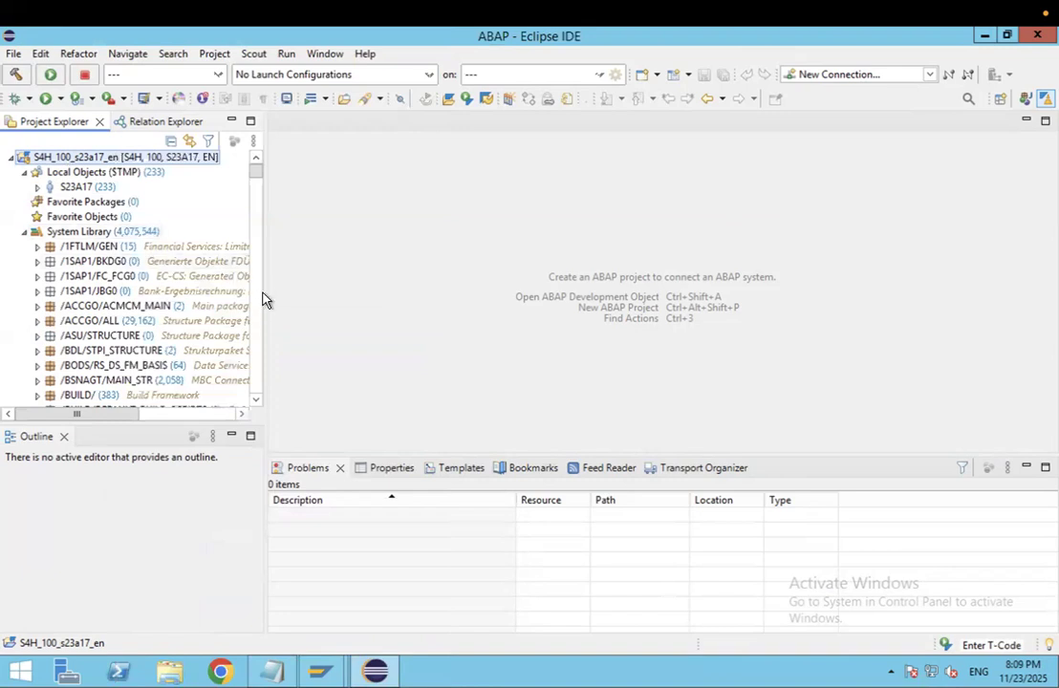
{"action": "left_click_drag", "start_coordinate": [263, 291], "coordinate": [475, 300]}
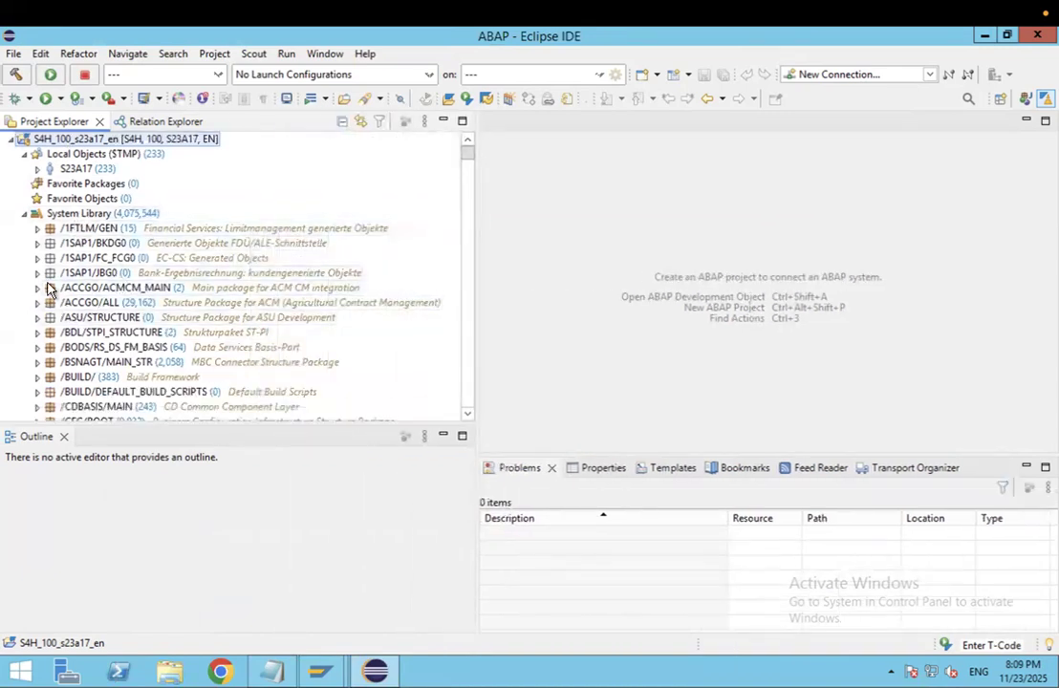
{"action": "left_click", "coordinate": [36, 232]}
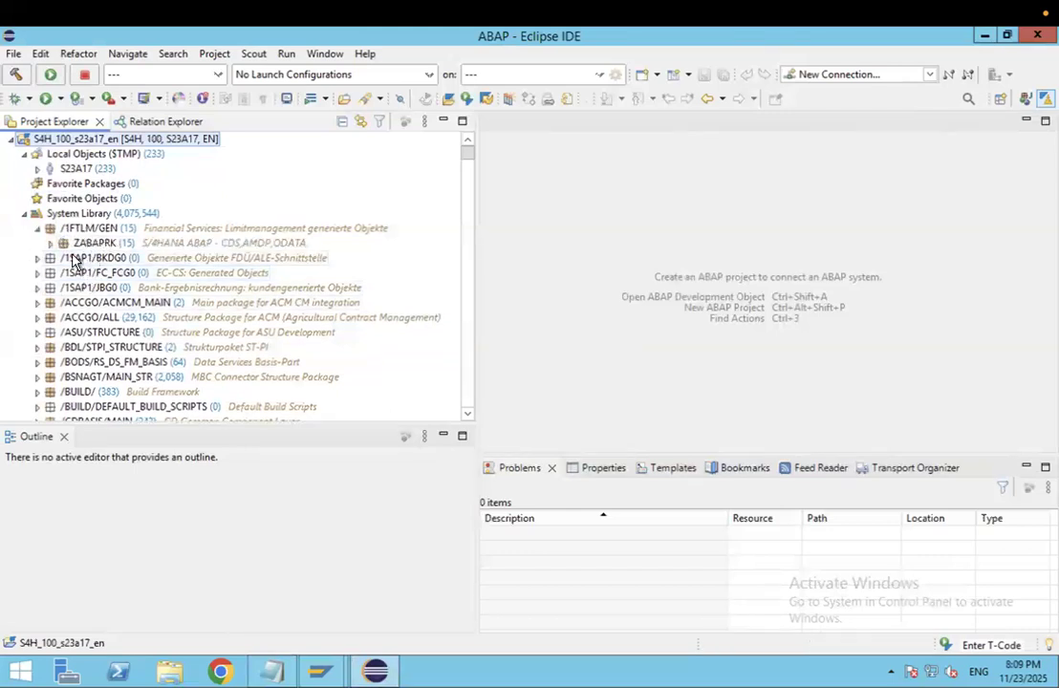
{"action": "left_click", "coordinate": [51, 242]}
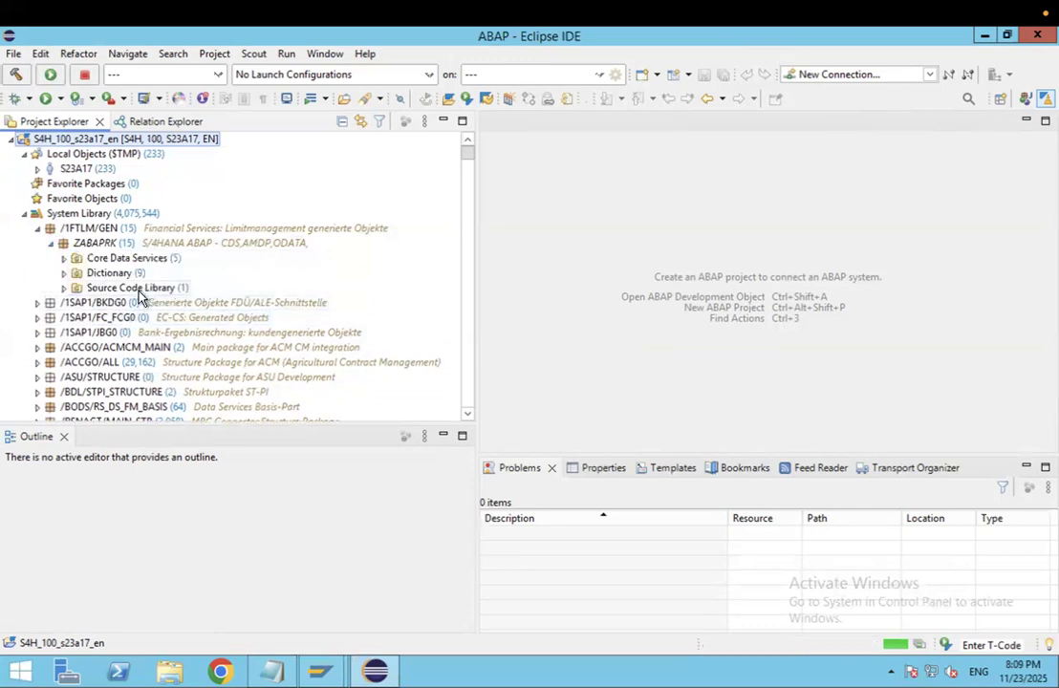
{"action": "left_click", "coordinate": [122, 259]}
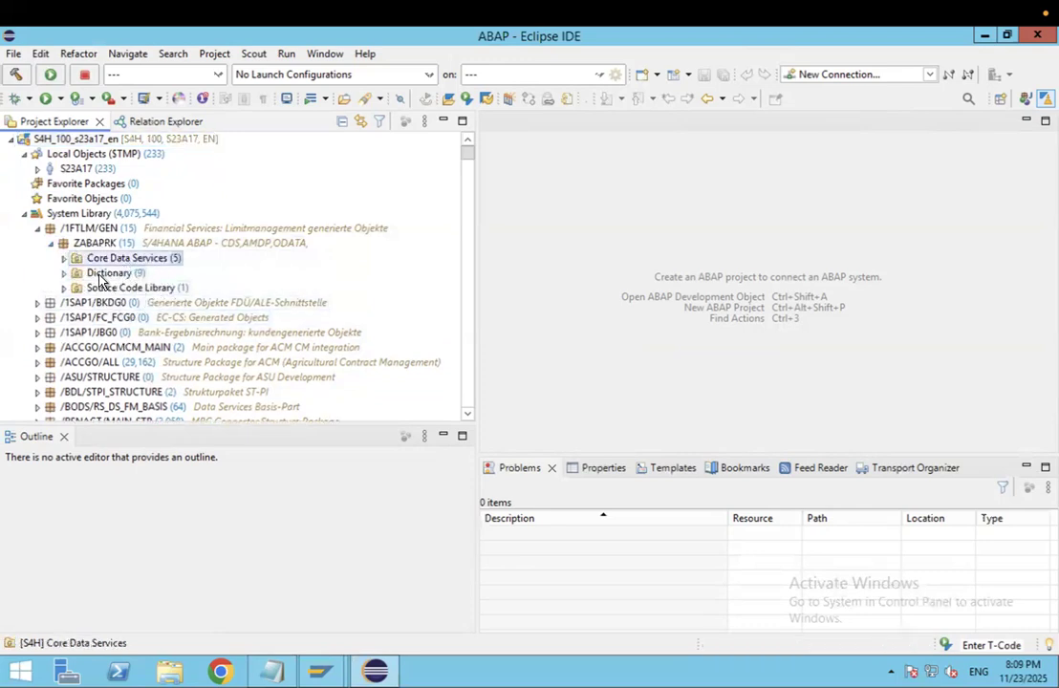
- Expand ZABAPRK's Dictionary and Source Code Library > Programs to show ZMATERIAL_ORDER, then open Search
{"action": "left_click", "coordinate": [64, 275]}
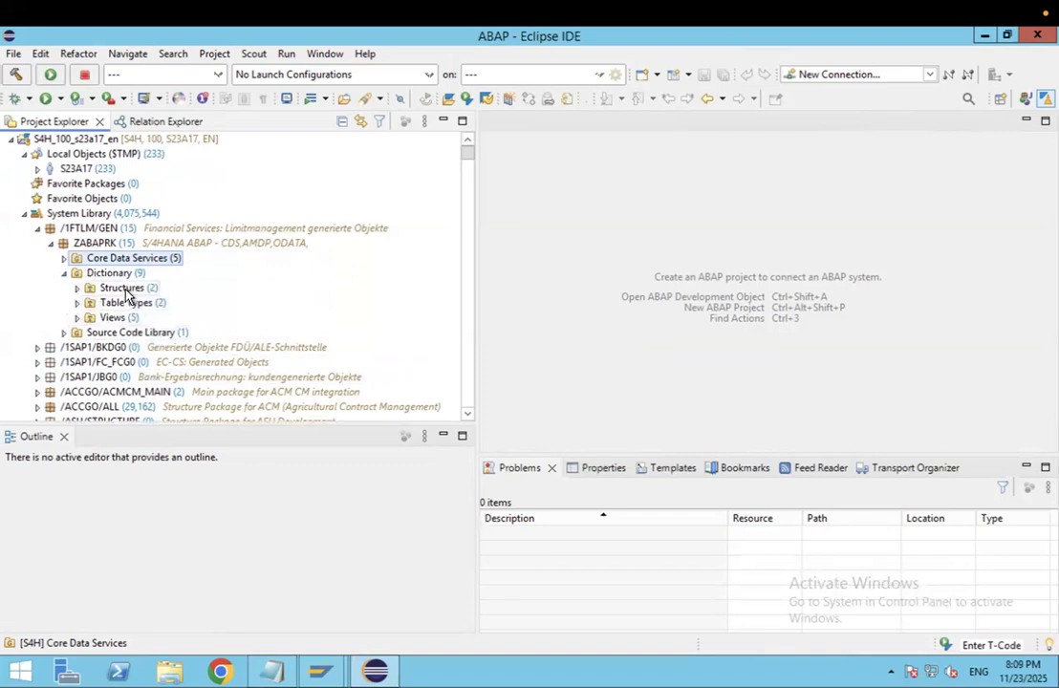
{"action": "left_click", "coordinate": [122, 289]}
{"action": "left_click", "coordinate": [125, 303]}
{"action": "left_click", "coordinate": [112, 317]}
{"action": "left_click", "coordinate": [65, 332]}
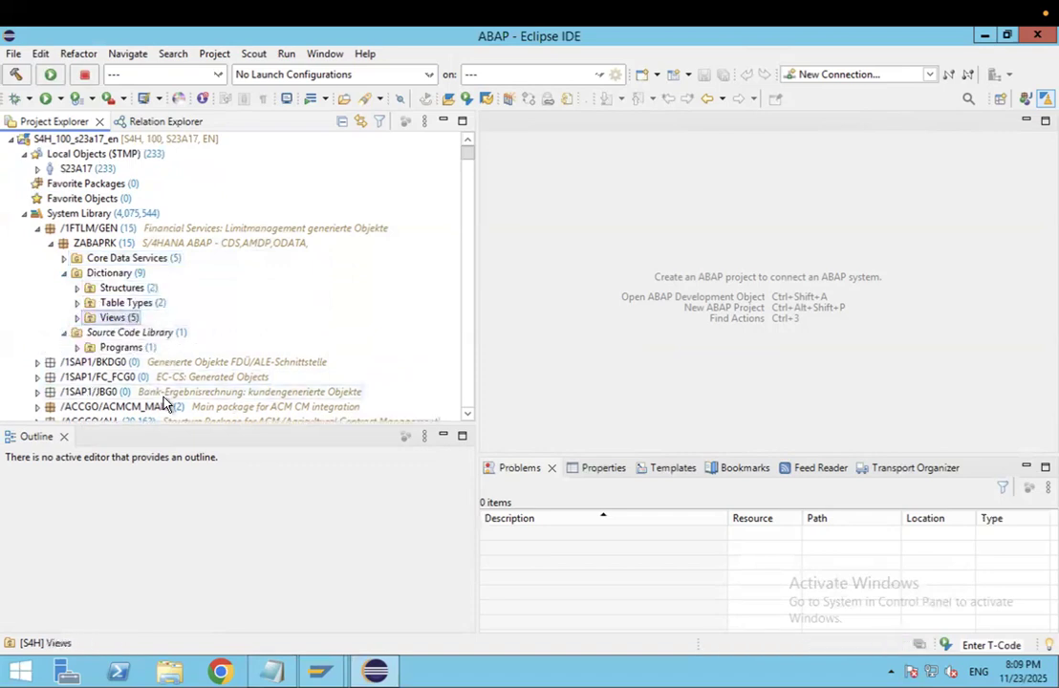
{"action": "left_click", "coordinate": [77, 347]}
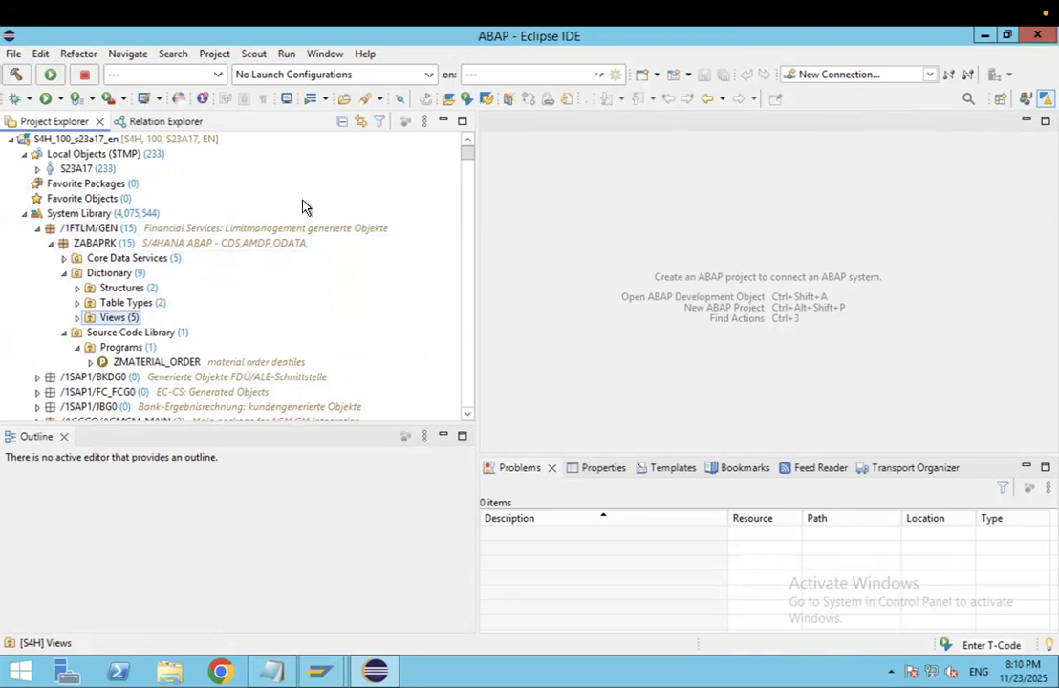
{"action": "left_click", "coordinate": [365, 98]}
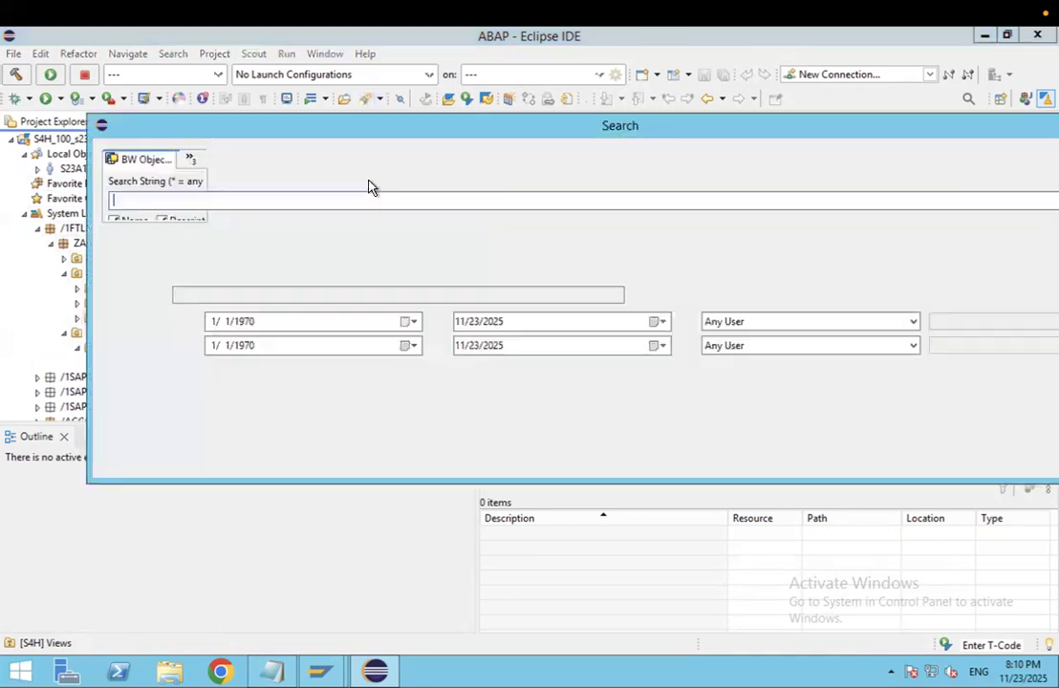
- Change the Search String from 'mara' to 'kna1', then close the Search dialog unrun
{"action": "left_click_drag", "start_coordinate": [429, 139], "coordinate": [561, 162]}
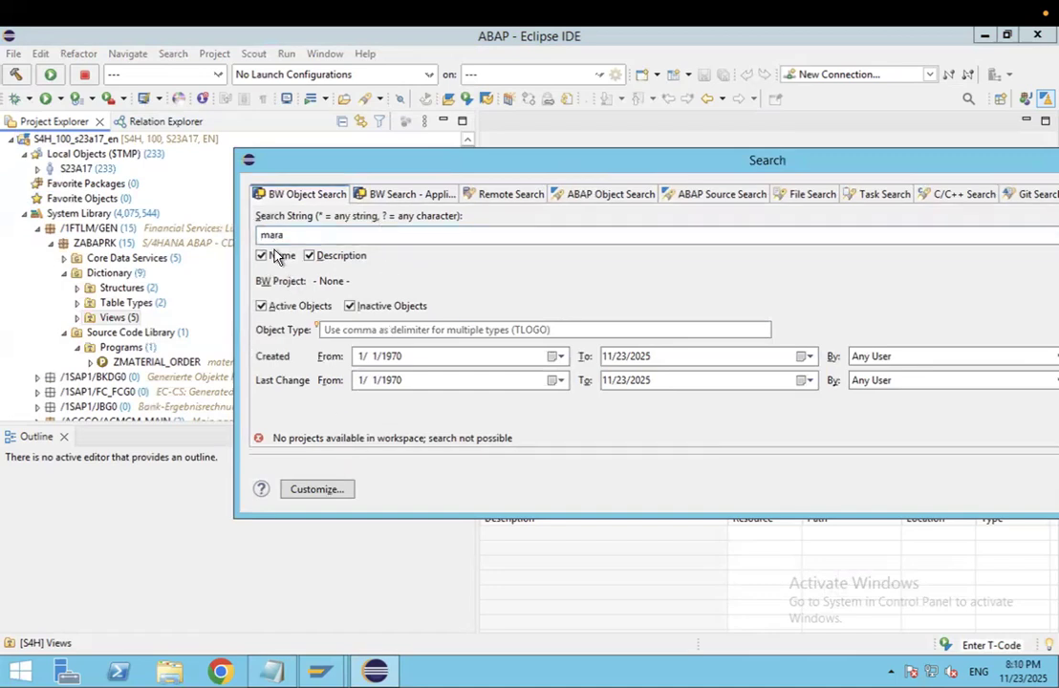
{"action": "double_click", "coordinate": [263, 235]}
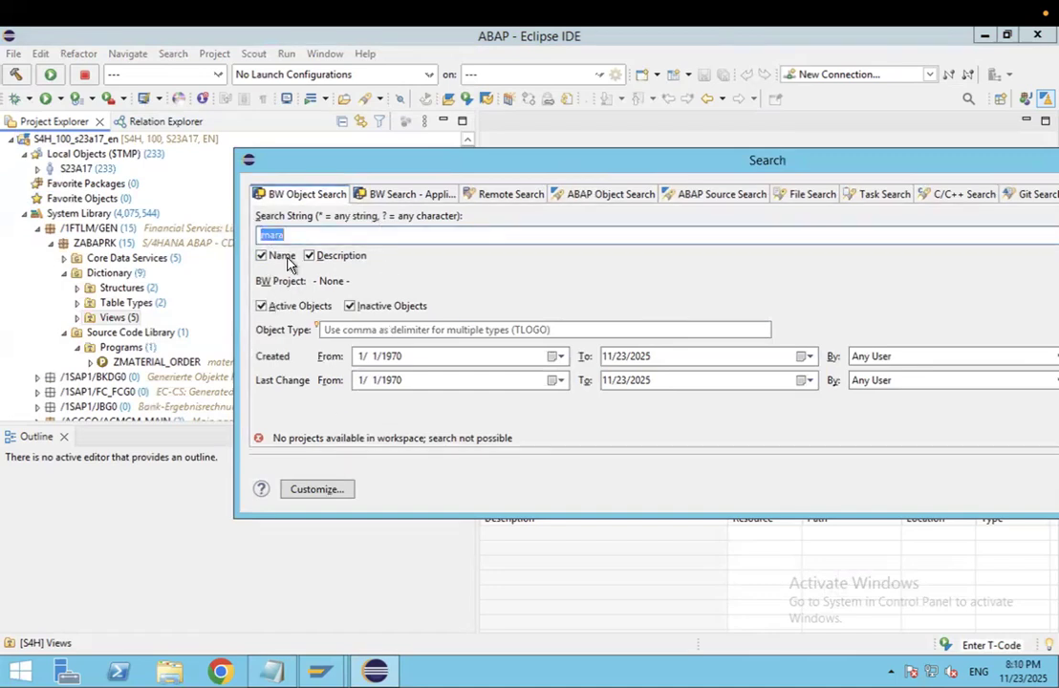
{"action": "type", "text": "kna"}
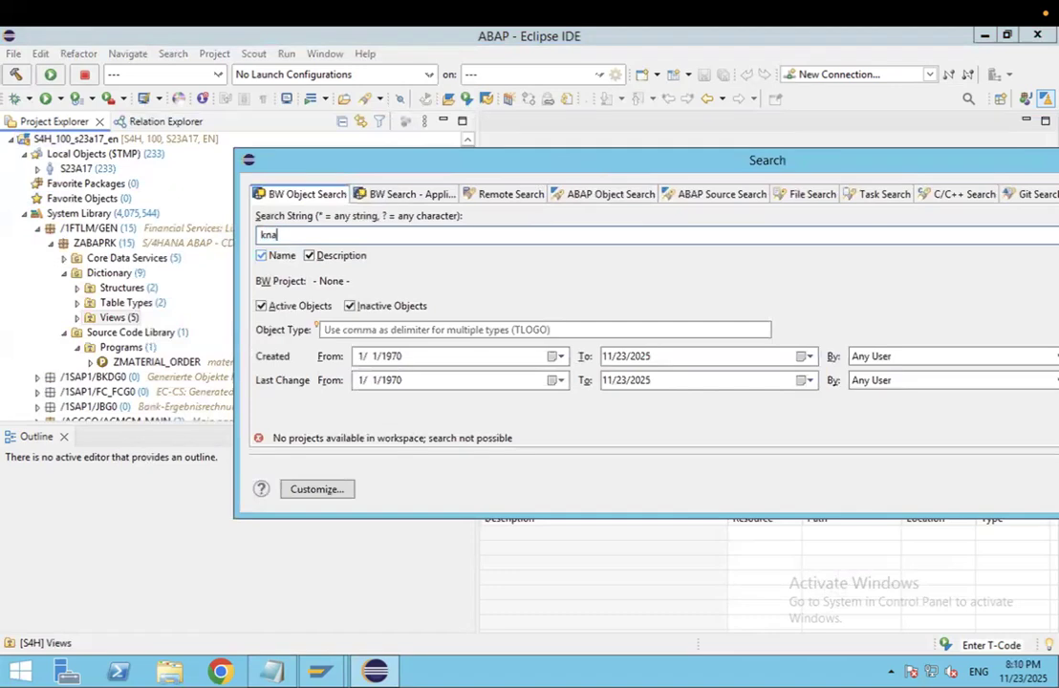
{"action": "type", "text": "1"}
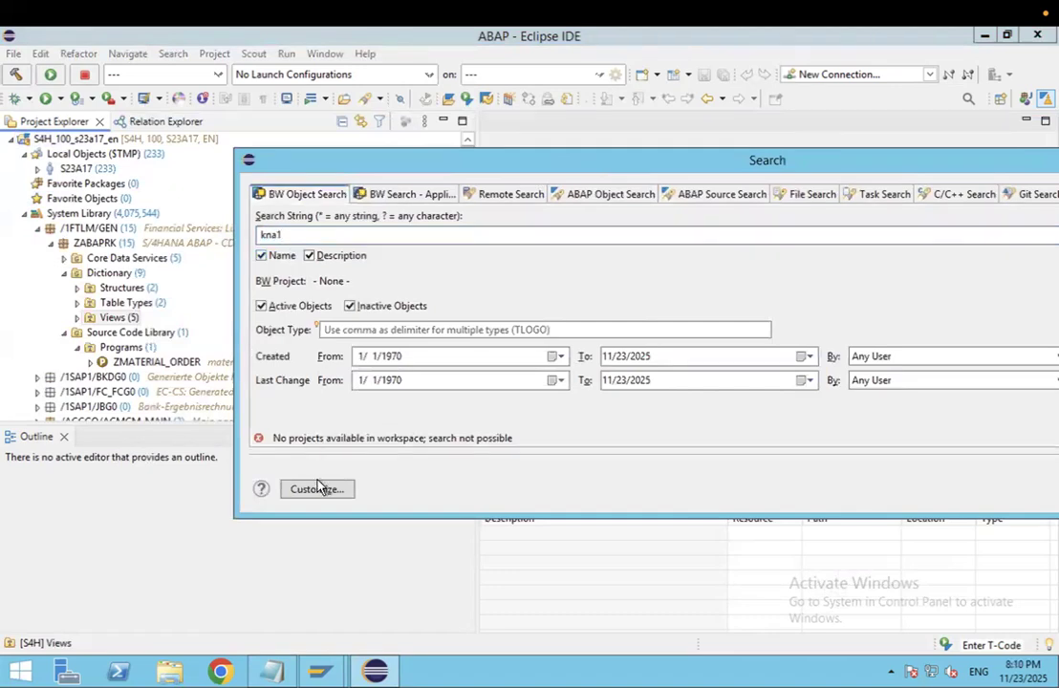
{"action": "left_click_drag", "start_coordinate": [585, 172], "coordinate": [414, 184]}
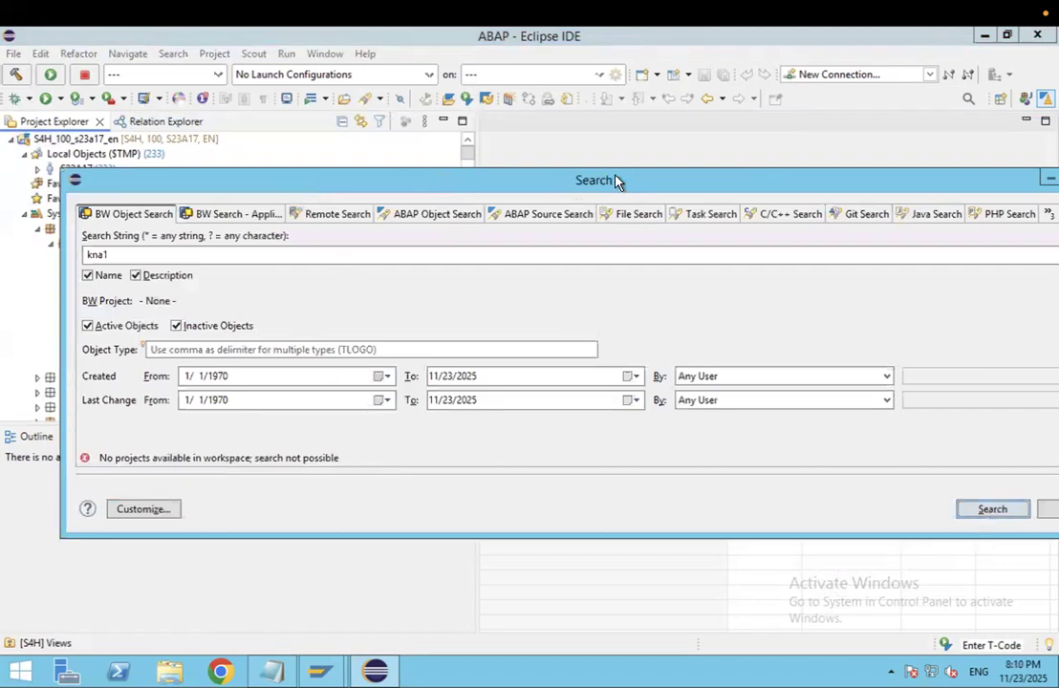
{"action": "left_click_drag", "start_coordinate": [616, 181], "coordinate": [420, 194]}
{"action": "left_click", "coordinate": [910, 189]}
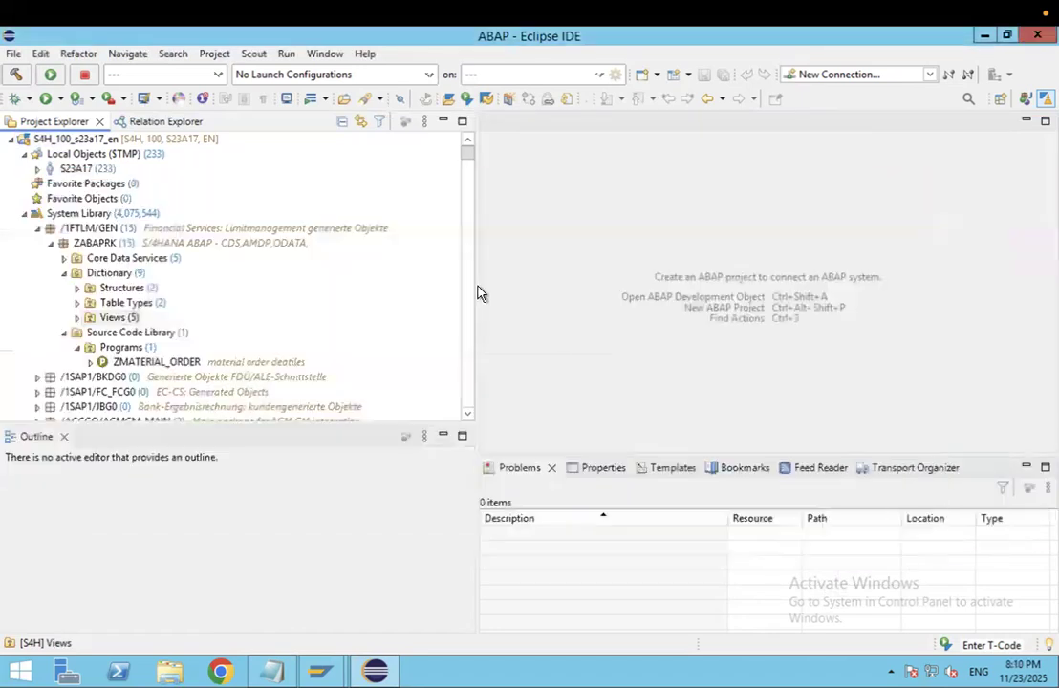
{"action": "scroll", "coordinate": [291, 193], "scroll_direction": "down", "scroll_amount": 6}
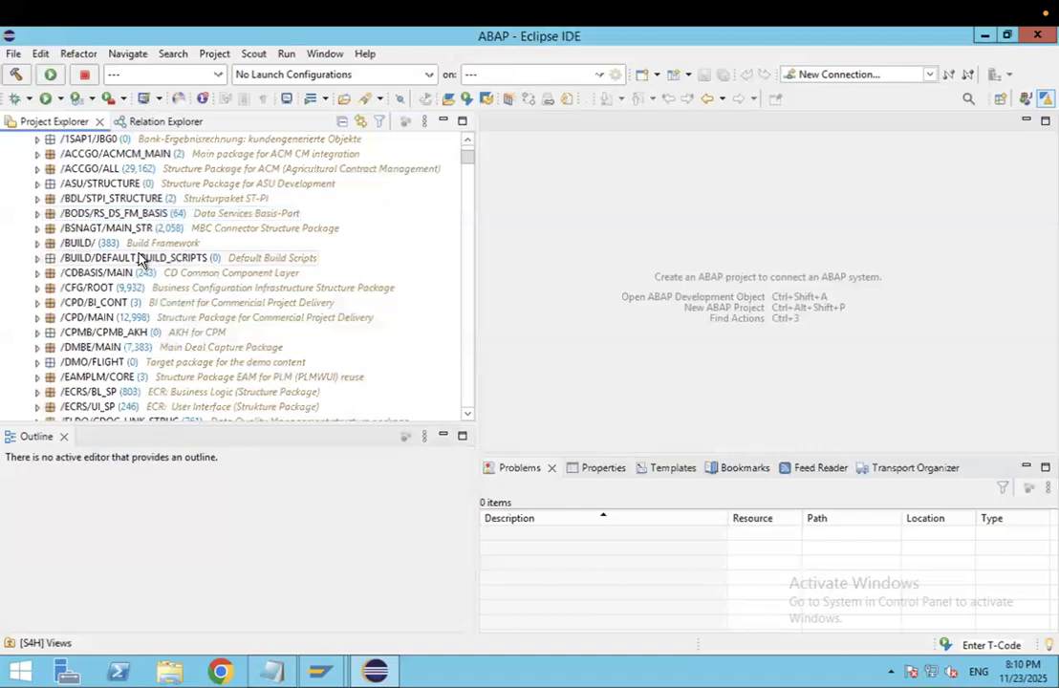
{"action": "scroll", "coordinate": [364, 316], "scroll_direction": "down", "scroll_amount": 3}
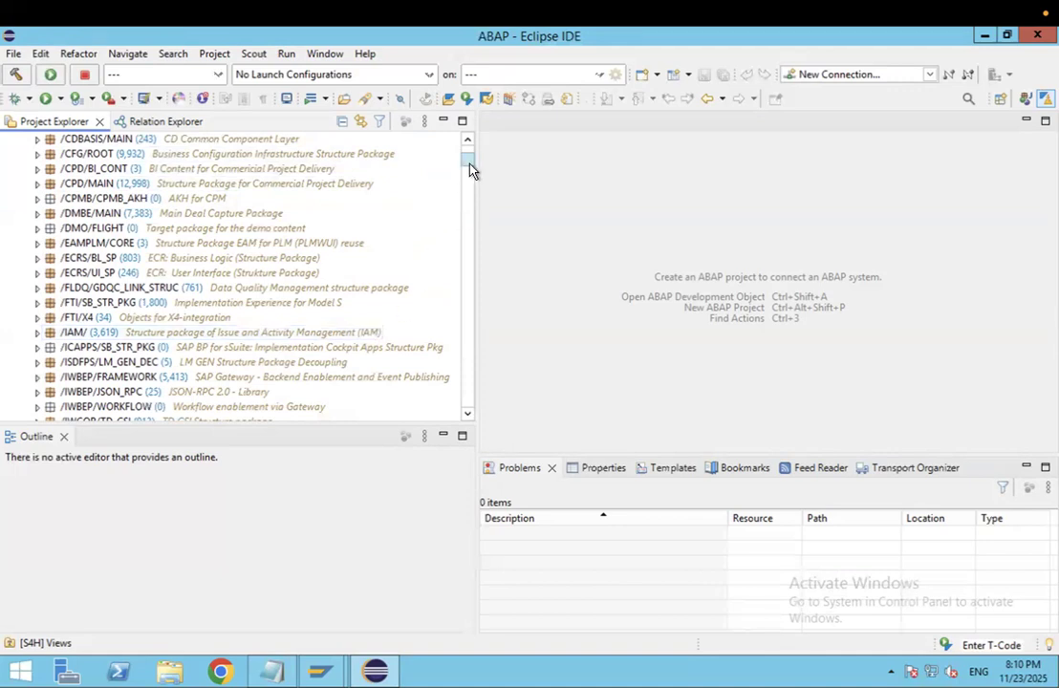
{"action": "left_click_drag", "start_coordinate": [469, 169], "coordinate": [469, 161]}
{"action": "left_click", "coordinate": [171, 140]}
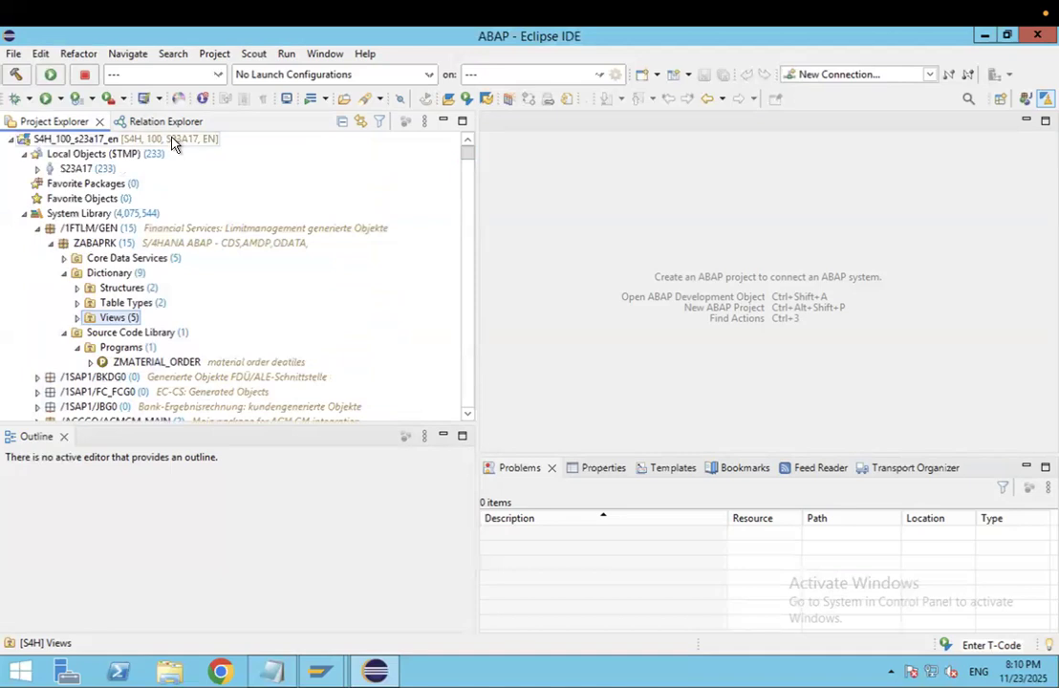
- Restore the Eclipse window from full screen and move it aside to reveal the notes
{"action": "right_click", "coordinate": [171, 140]}
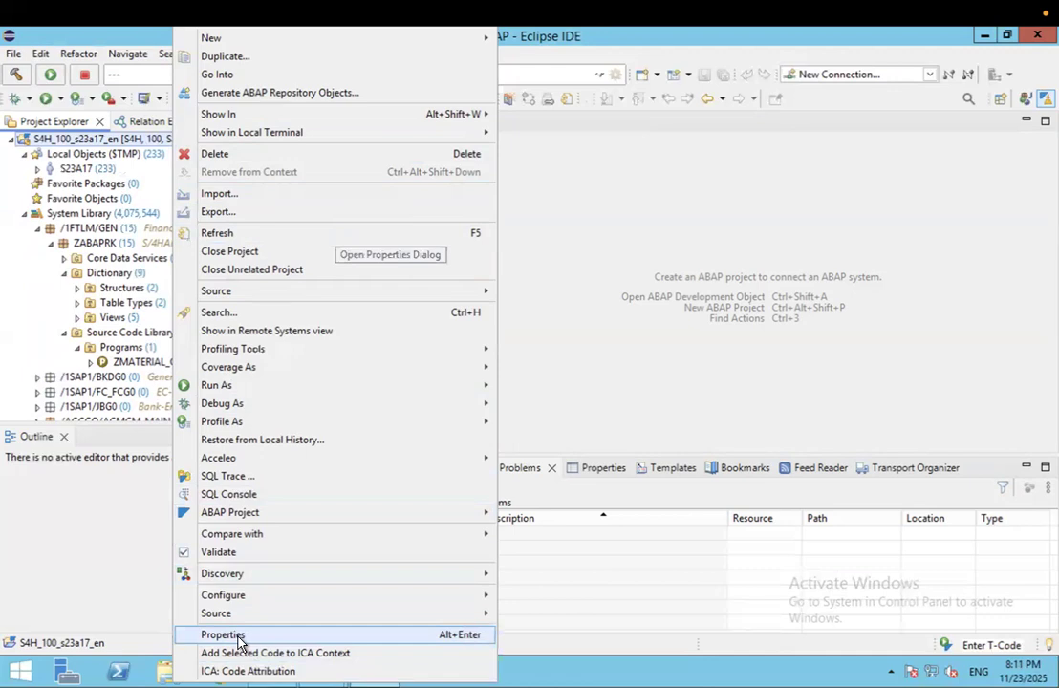
{"action": "left_click", "coordinate": [636, 225]}
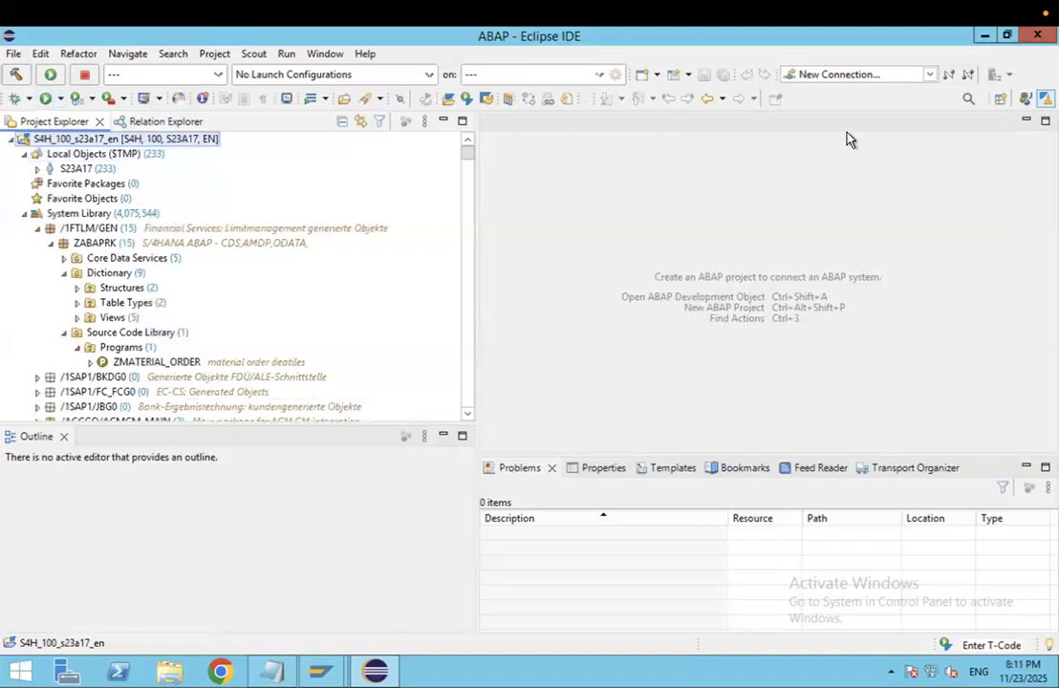
{"action": "double_click", "coordinate": [711, 40]}
{"action": "left_click_drag", "start_coordinate": [707, 36], "coordinate": [574, 87]}
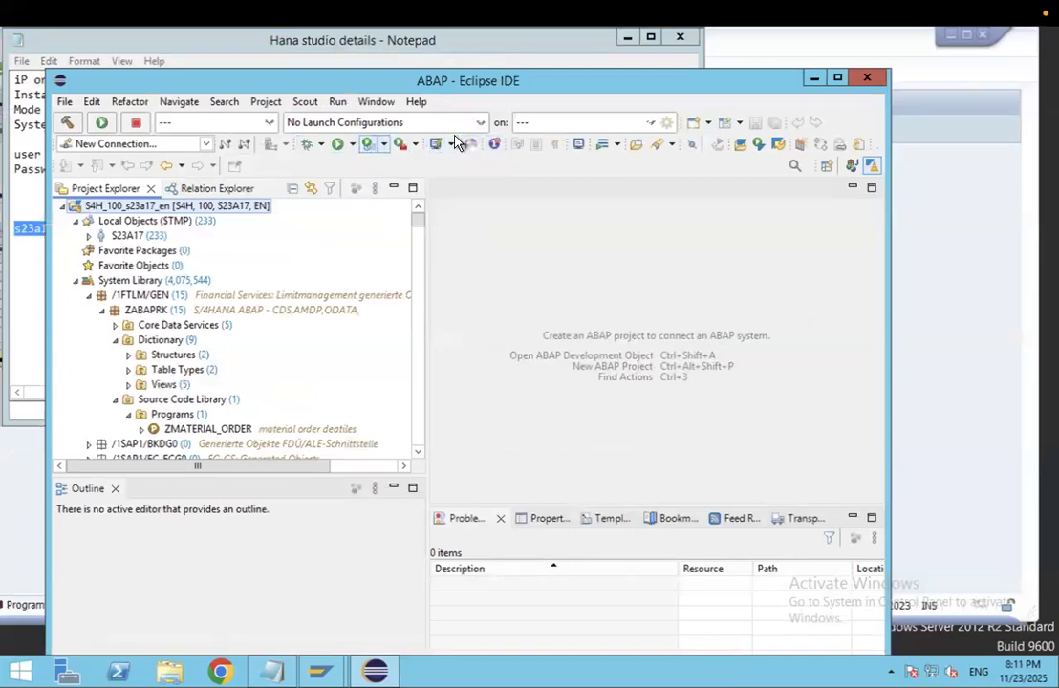
- Minimize the Eclipse, Notepad connection notes and SAP ABAP Editor windows
{"action": "left_click_drag", "start_coordinate": [603, 85], "coordinate": [571, 90]}
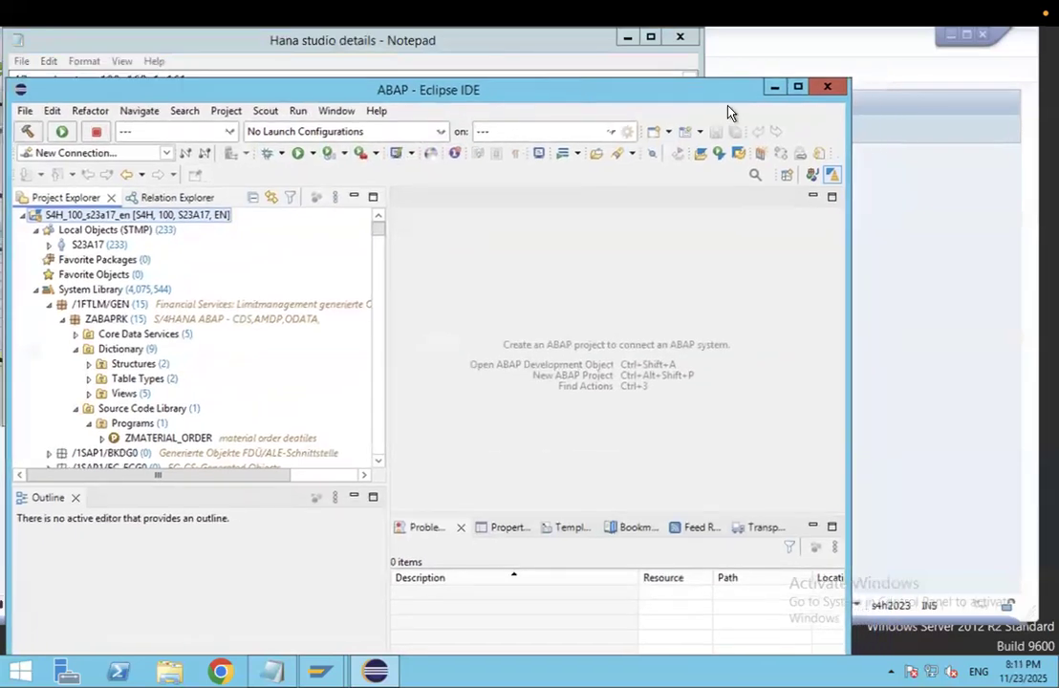
{"action": "left_click", "coordinate": [773, 88]}
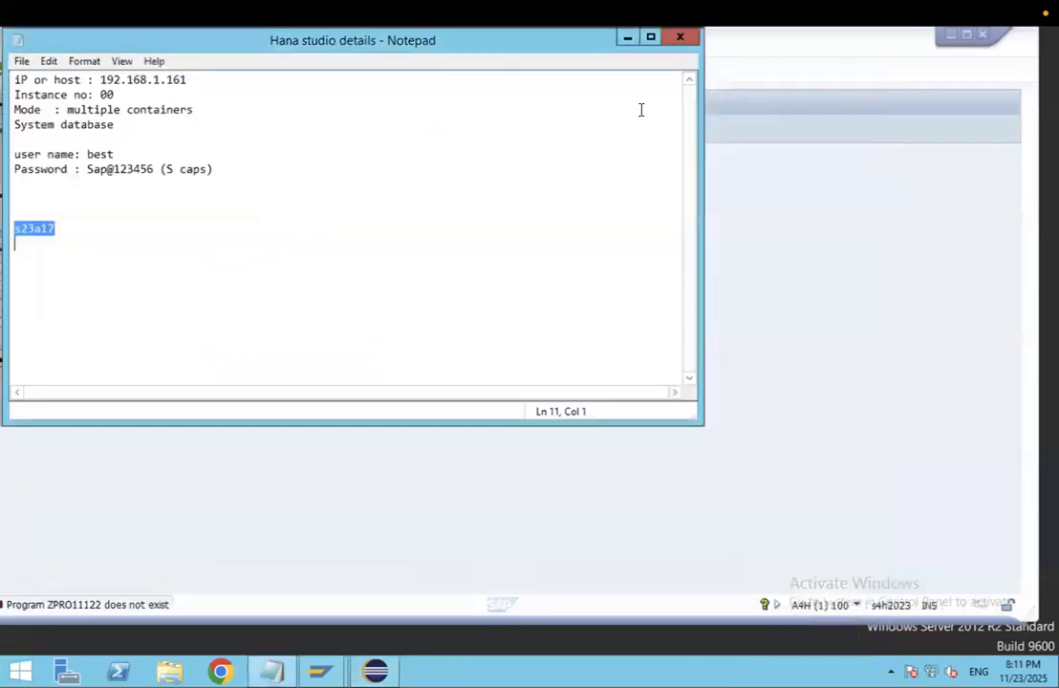
{"action": "left_click", "coordinate": [628, 45]}
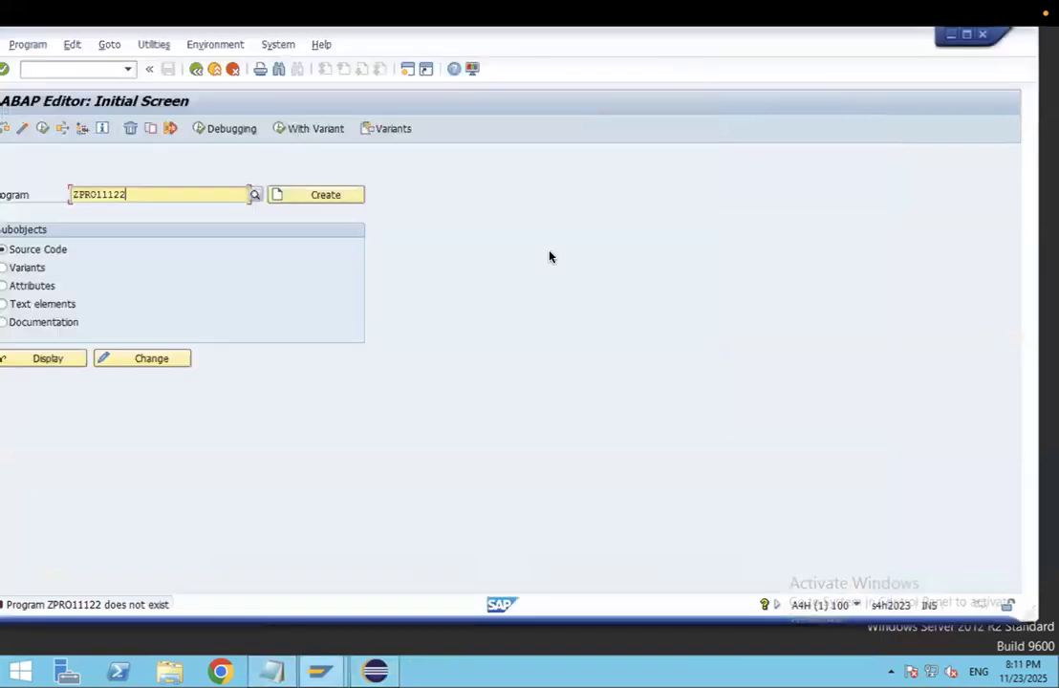
{"action": "left_click_drag", "start_coordinate": [742, 37], "coordinate": [698, 139]}
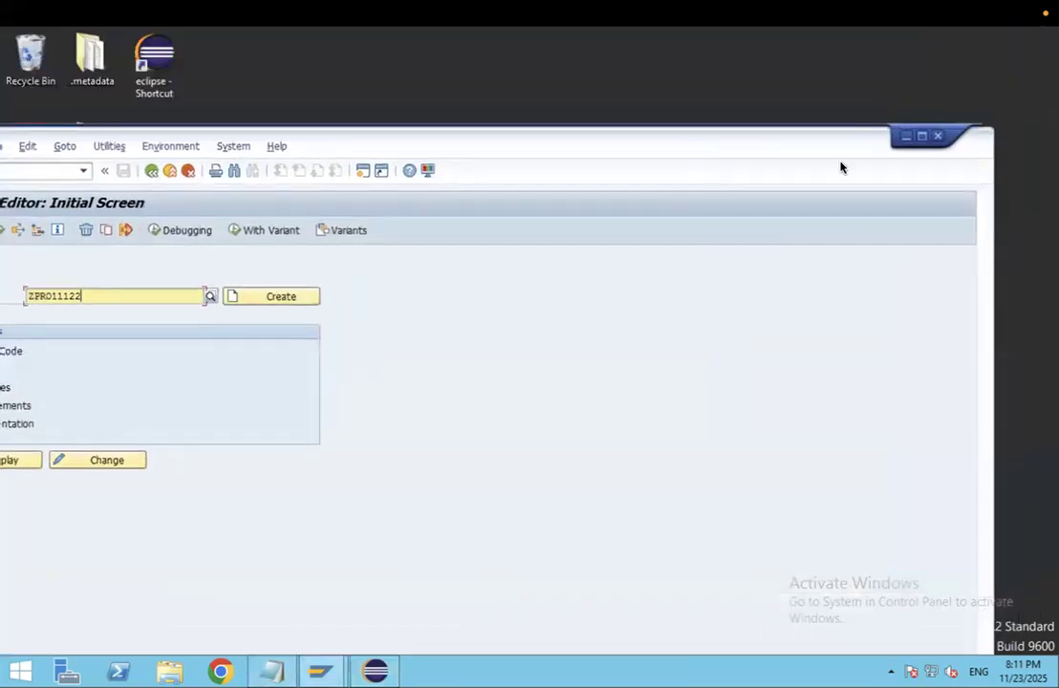
{"action": "left_click", "coordinate": [909, 136]}
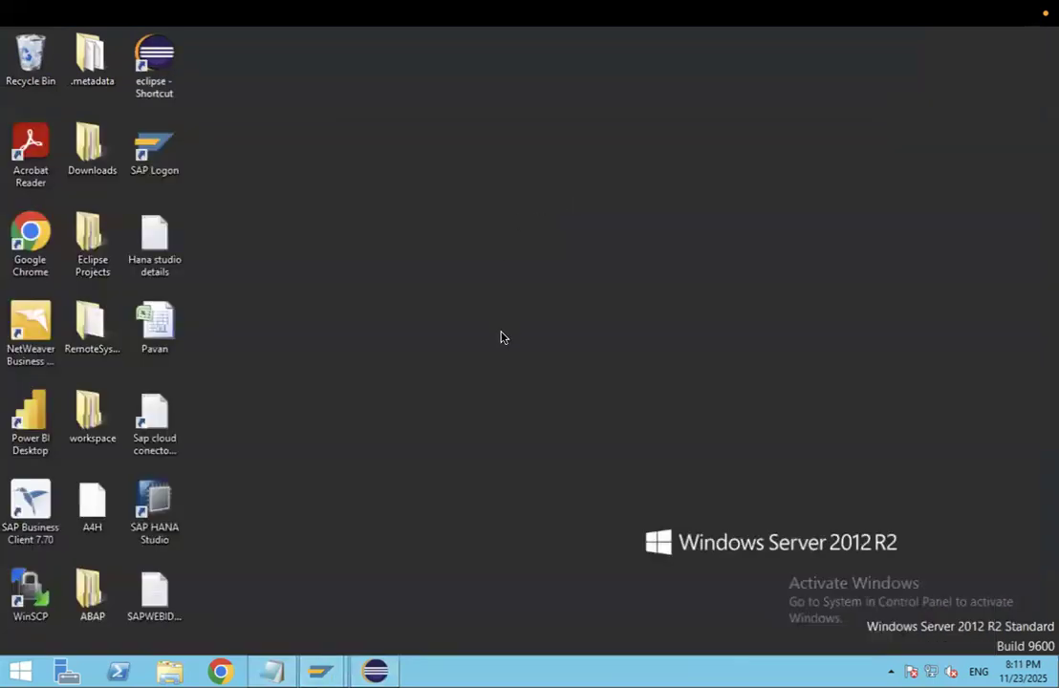